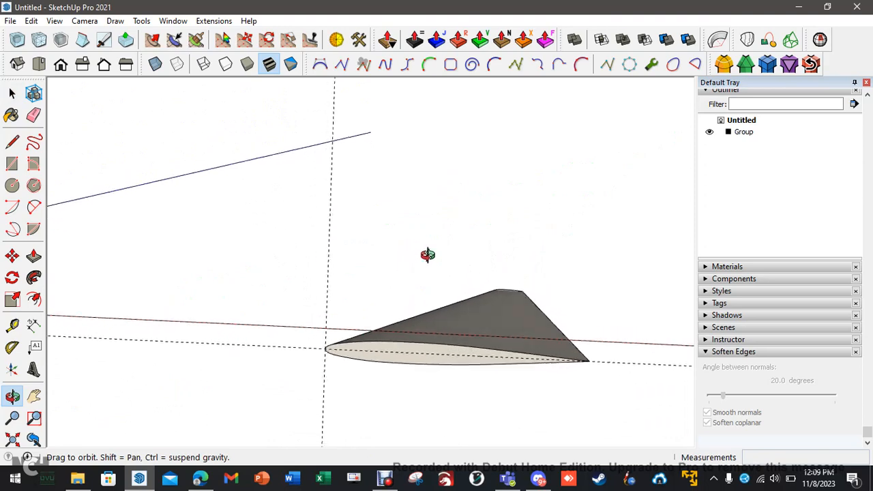
key("space")
scroll(433, 376, "up", 5)
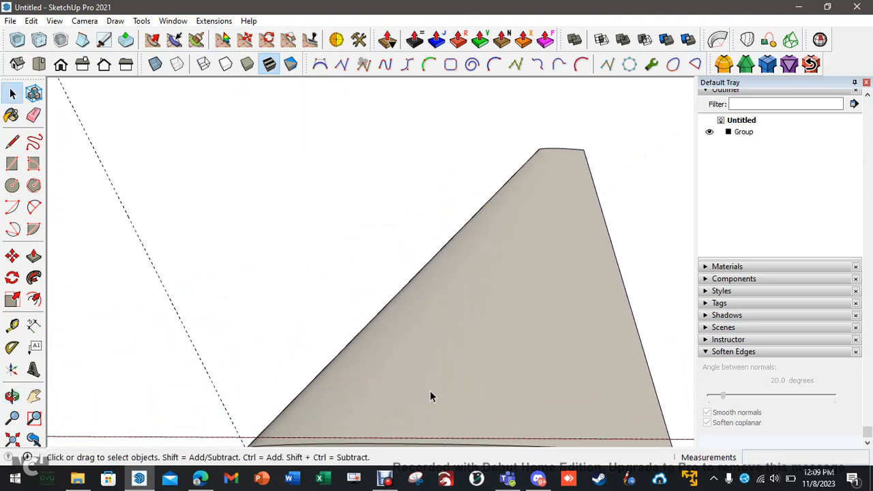
middle_click_drag(431, 396, 519, 287)
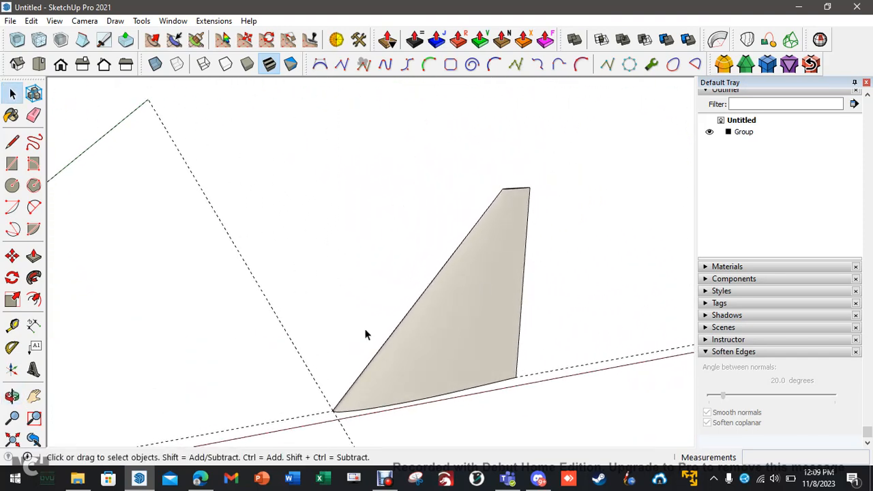
Switch to File Explorer, open the equation image in Airfoil stuff, and compare its thickness formula with the desmos graph image
left_click(77, 479)
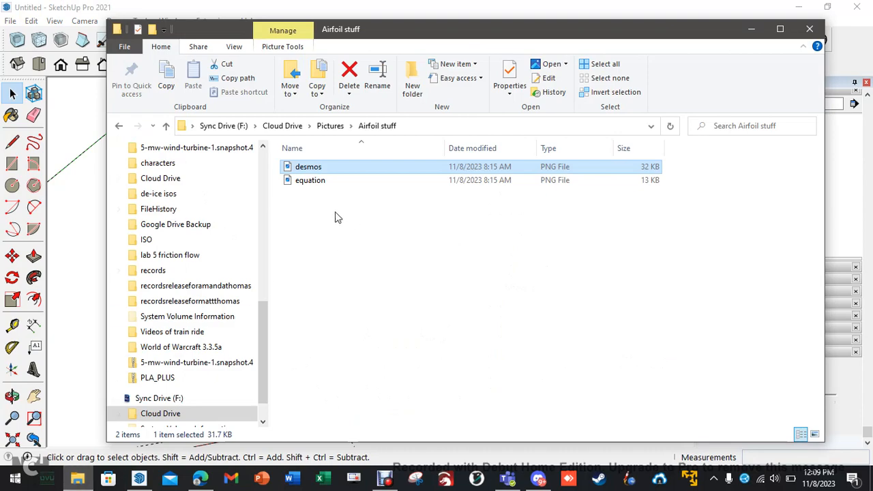
double_click(320, 189)
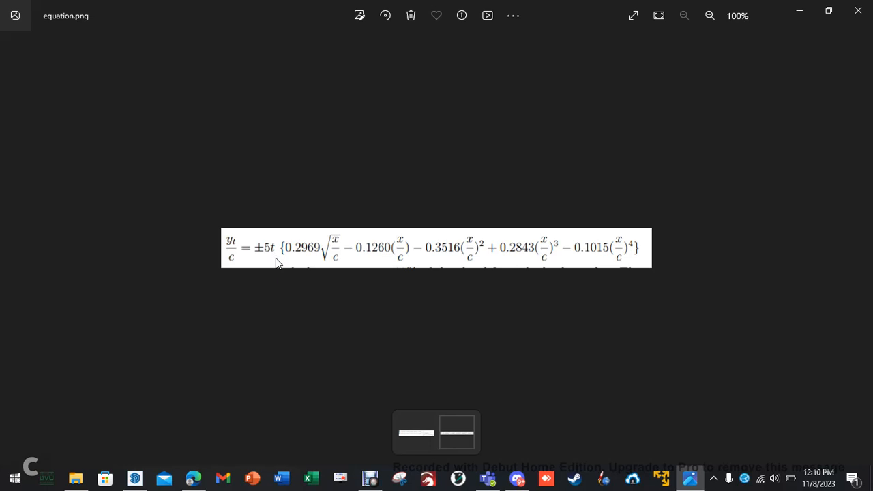
left_click(415, 435)
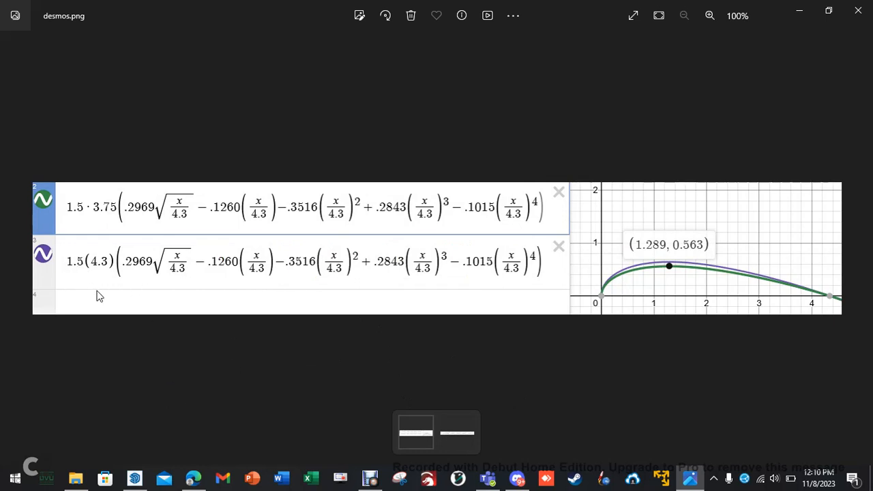
left_click(454, 447)
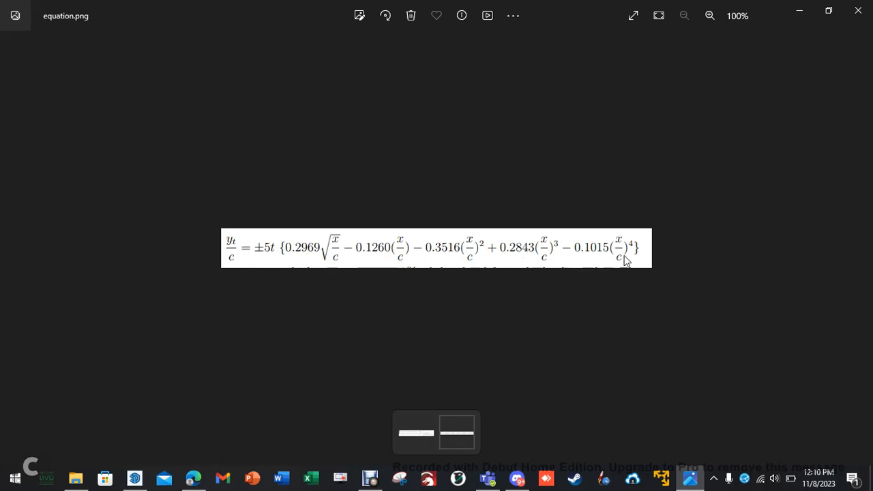
left_click(421, 435)
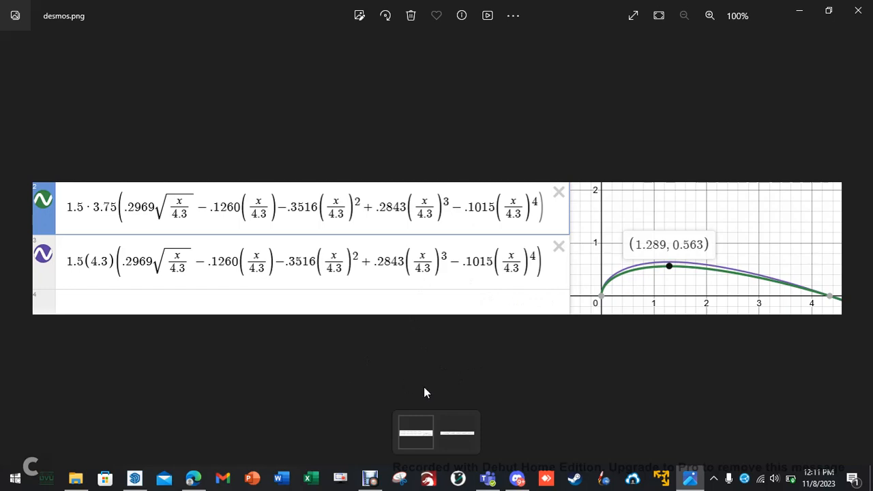
Return to SketchUp and delete the existing fin group
left_click(135, 478)
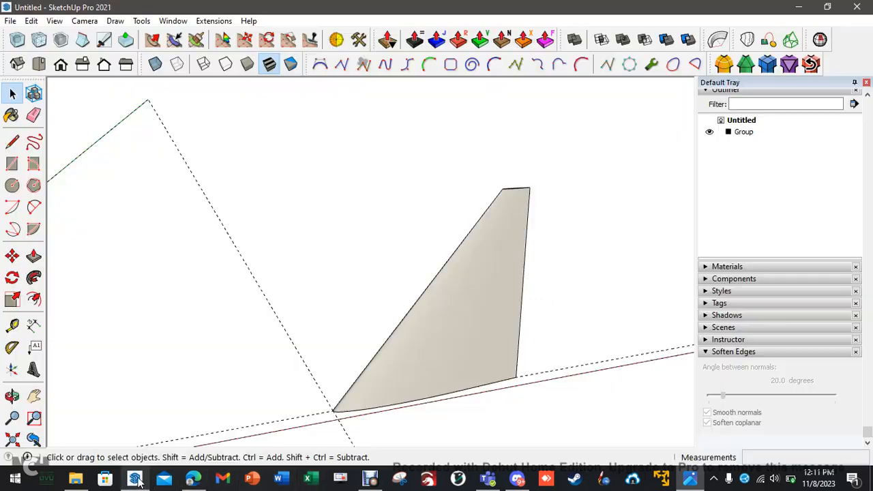
middle_click_drag(628, 316, 448, 326)
left_click(427, 334)
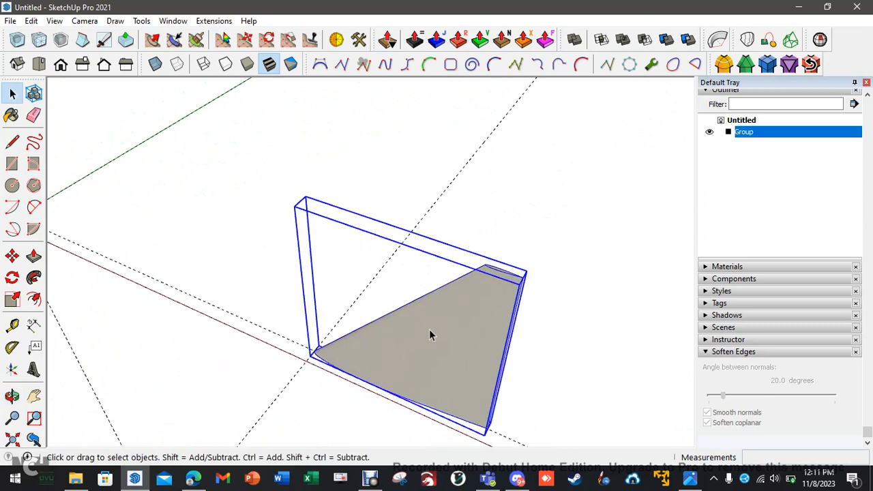
key("Delete")
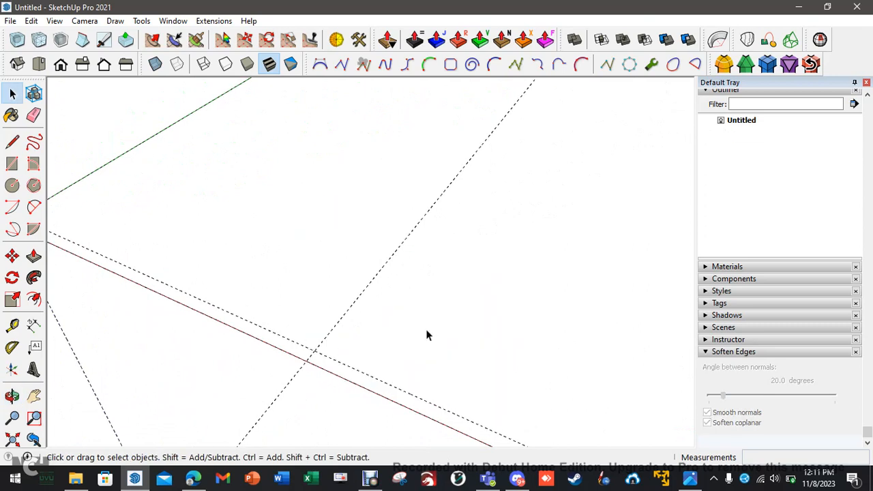
Erase the leftover guide lines that crossed at the deleted fin's front corner
scroll(266, 280, "up", 2)
key("e")
mouse_move(344, 324)
left_mouse_down()
mouse_move(370, 371)
mouse_move(355, 399)
left_mouse_up()
key("space")
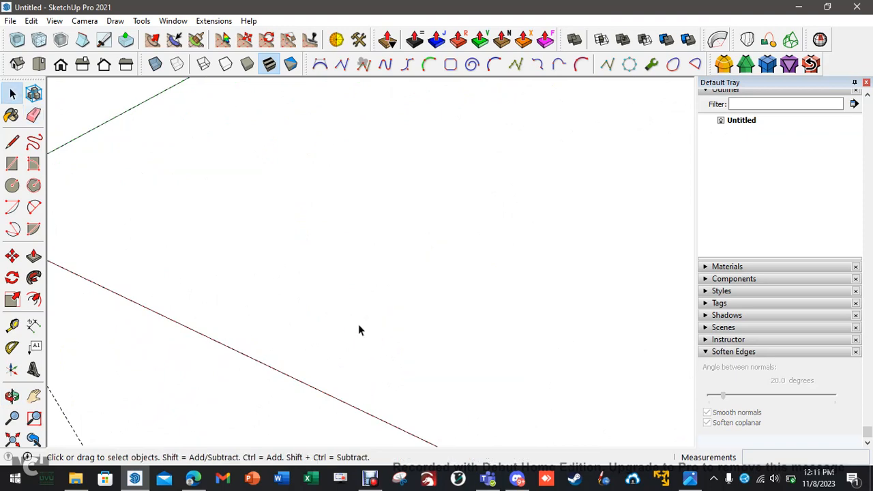
Import the desmos image from the Airfoil stuff folder and place it at the model origin
scroll(257, 318, "down", 1)
middle_click_drag(258, 317, 335, 318)
scroll(267, 316, "down", 1)
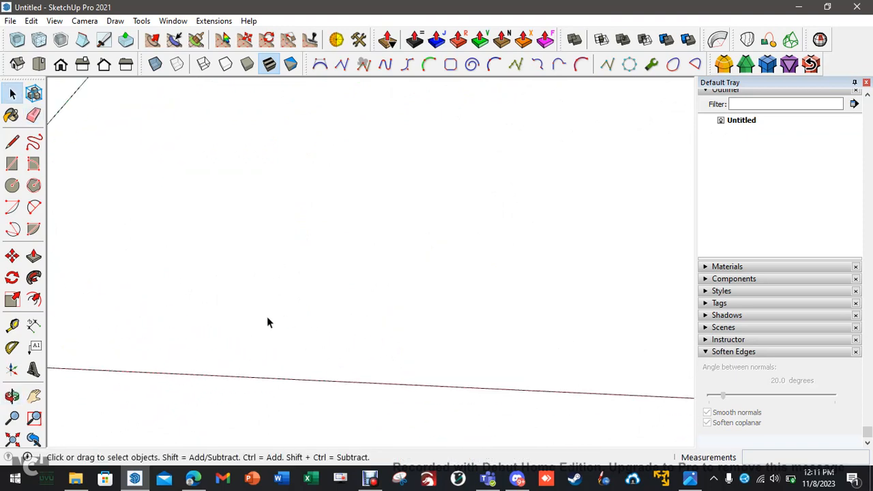
left_click(10, 20)
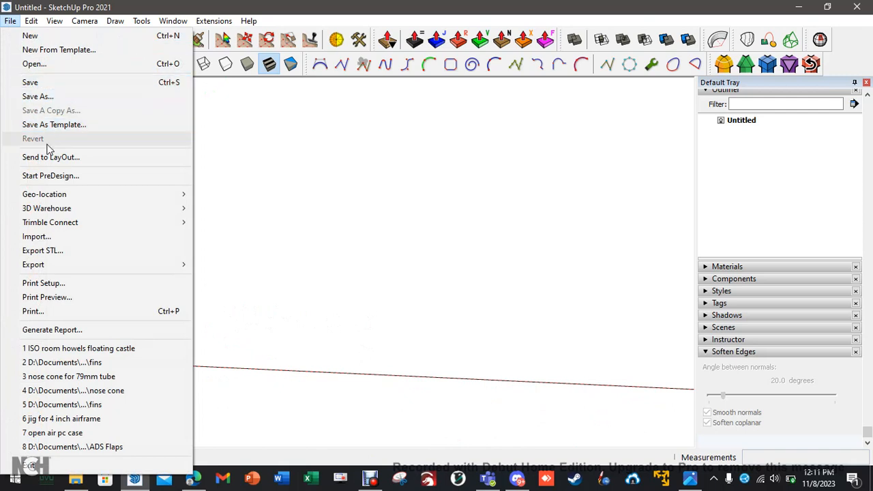
left_click(41, 236)
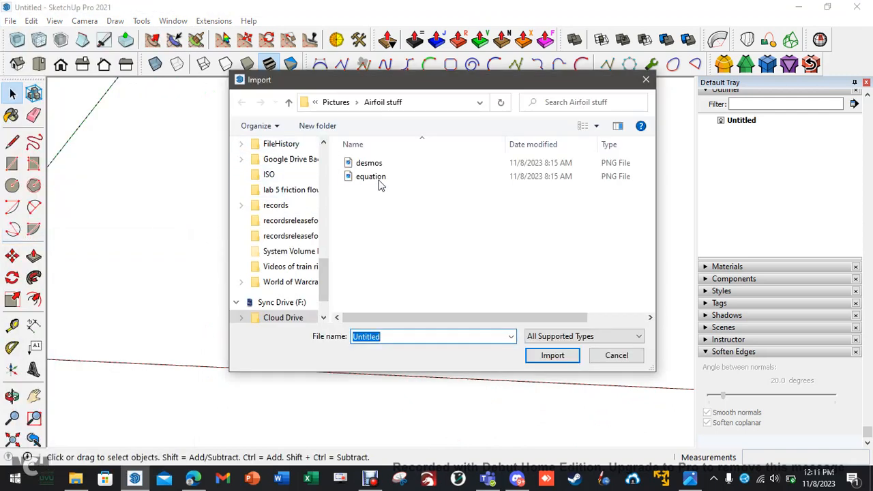
left_click(371, 164)
left_click(563, 402)
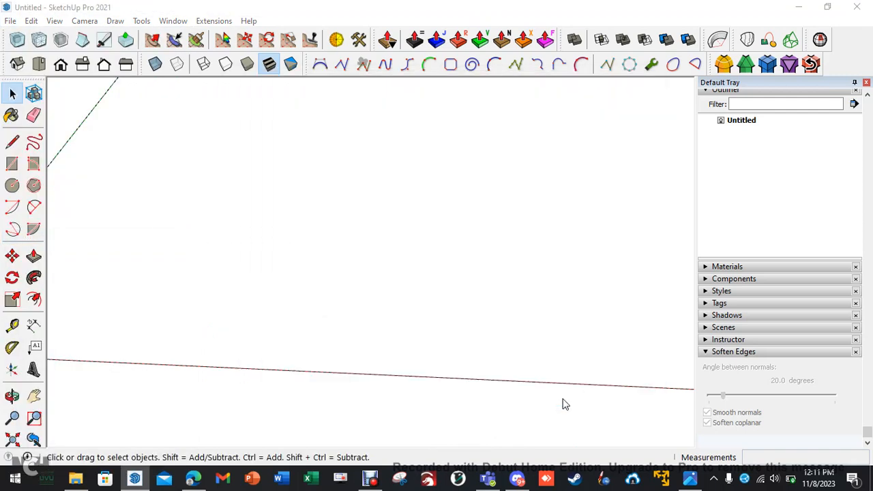
middle_click_drag(200, 323, 489, 335, "shift")
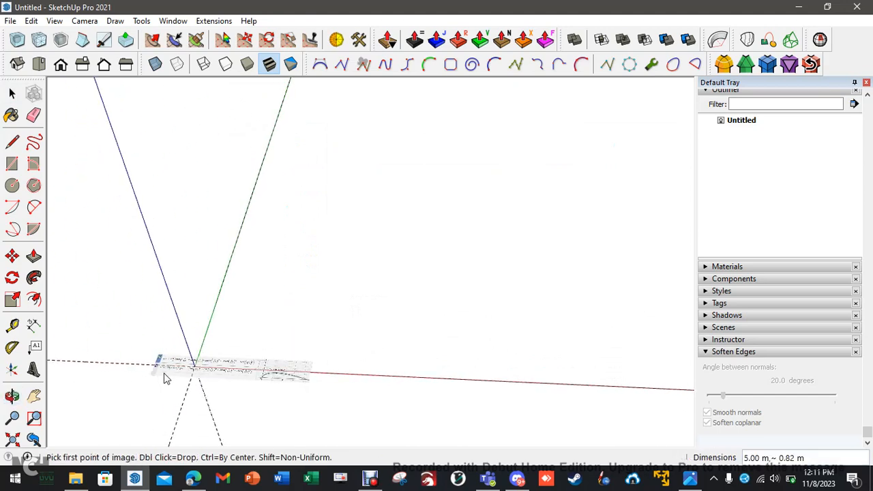
double_click(195, 366)
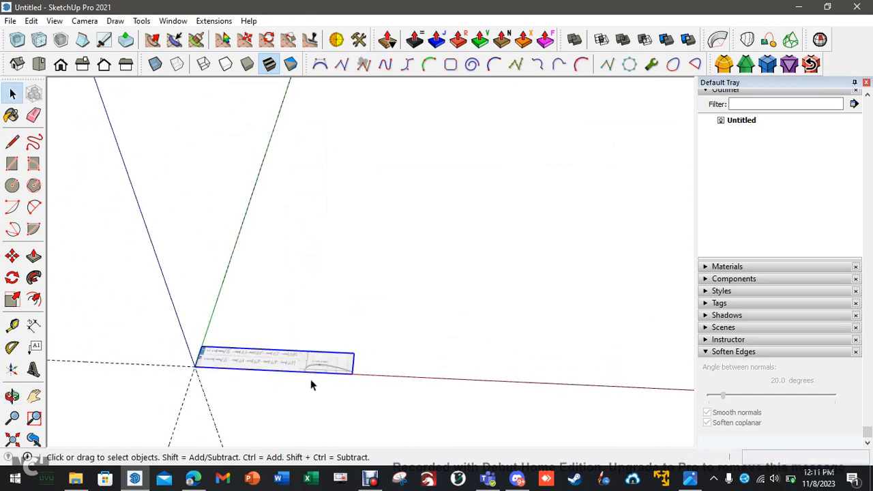
In top view, place a guide parallel to the green axis through the graph's zero point, about 3.52 m from the axis
scroll(310, 384, "up", 6)
middle_click_drag(255, 380, 485, 235, "shift")
left_click(39, 63)
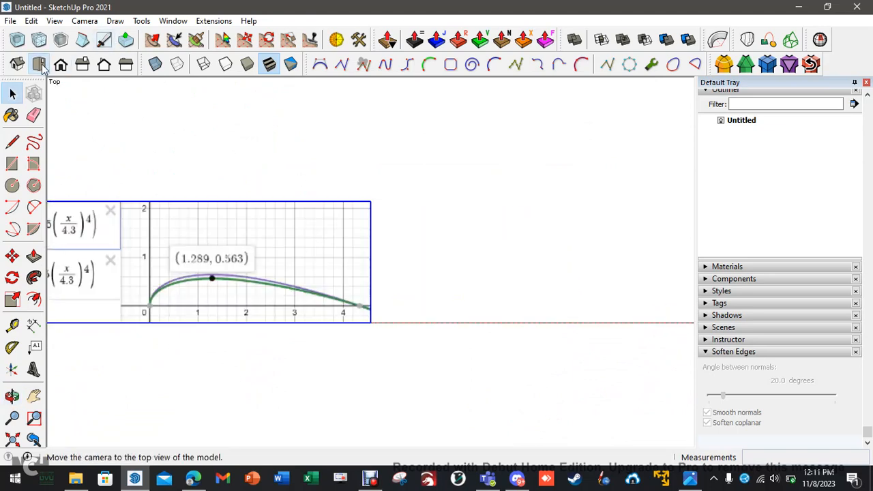
scroll(164, 324, "up", 3)
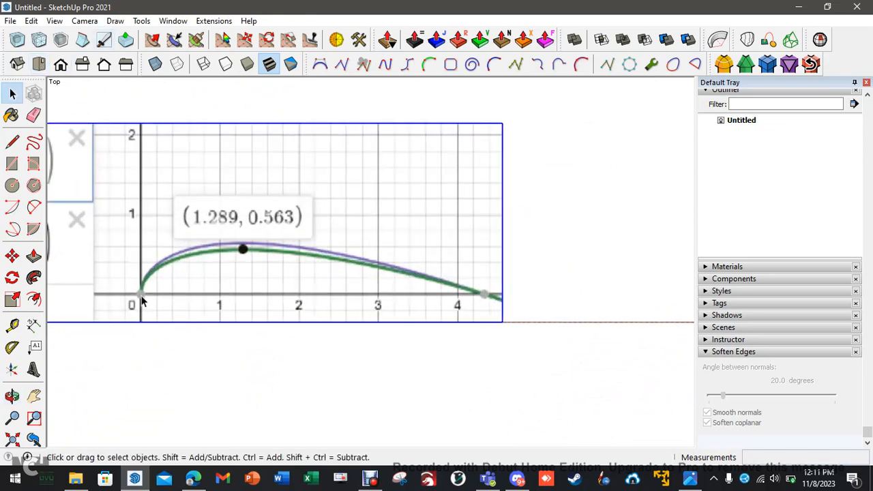
scroll(246, 297, "down", 3)
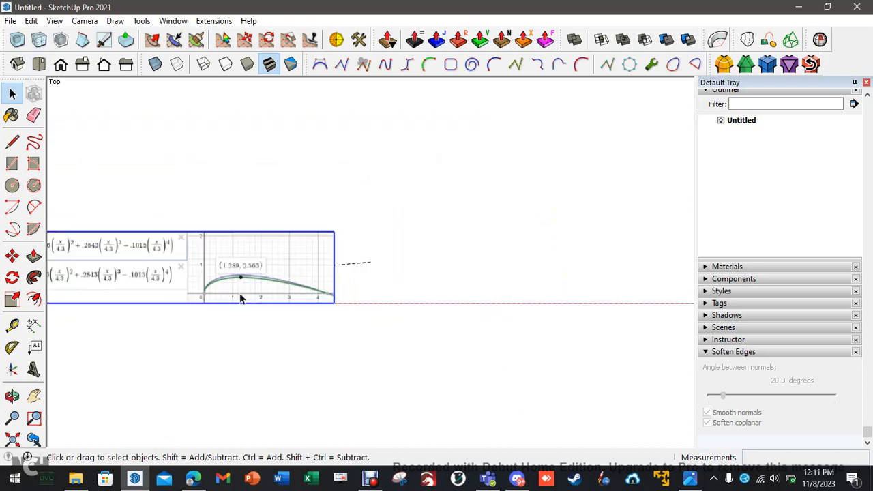
middle_click_drag(174, 341, 372, 315, "shift")
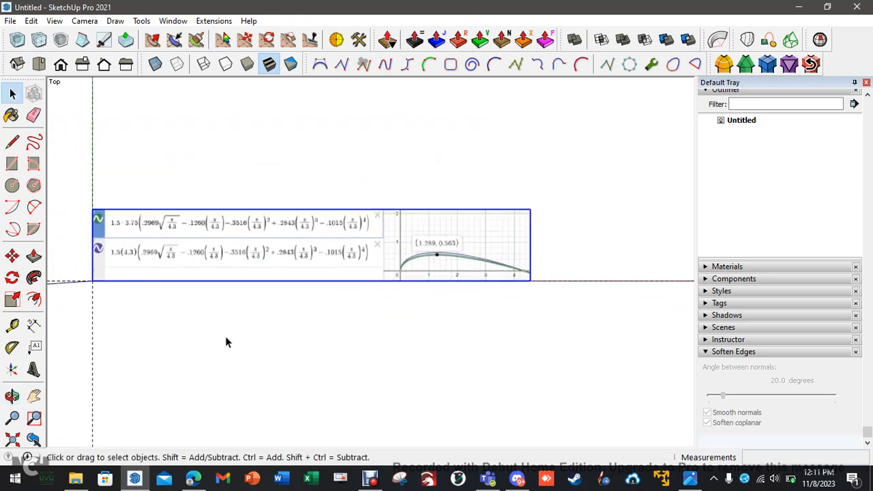
key("t")
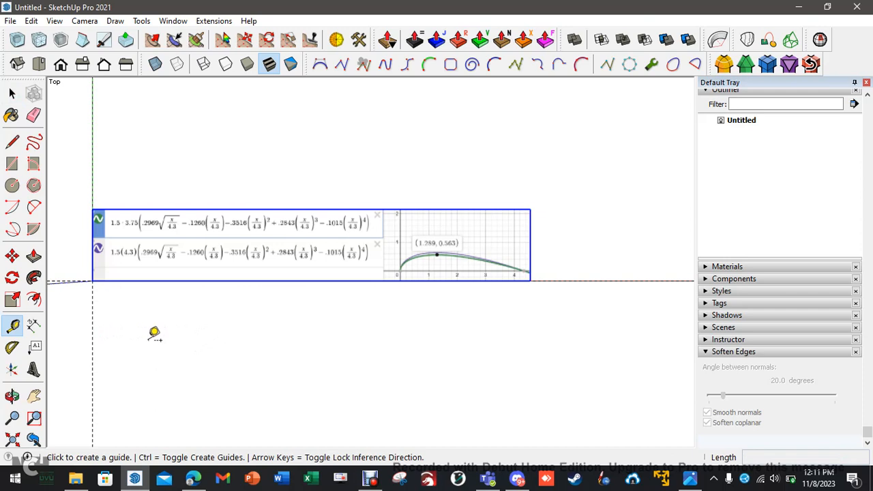
left_click(93, 328)
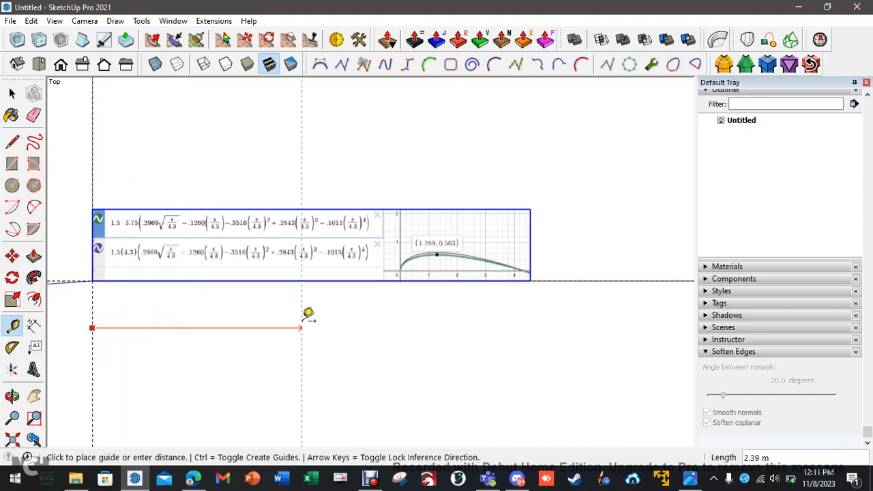
scroll(436, 308, "up", 6)
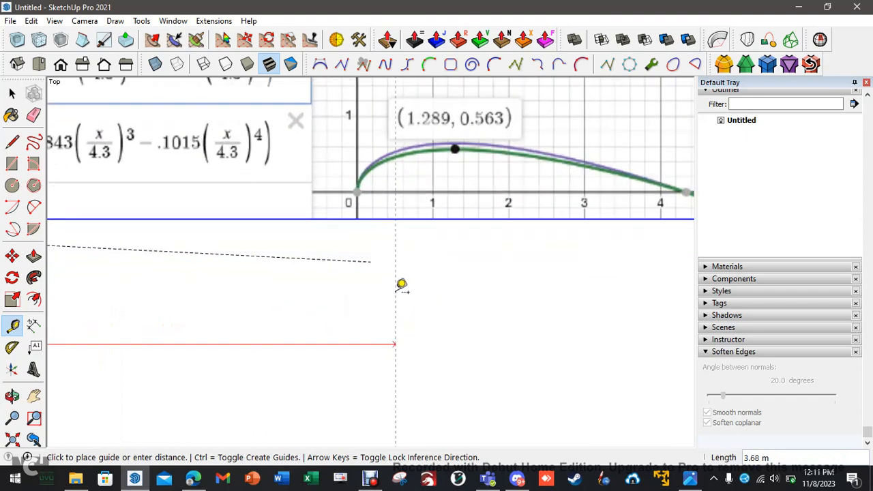
middle_click_drag(343, 195, 338, 159, "shift")
scroll(347, 329, "up", 5)
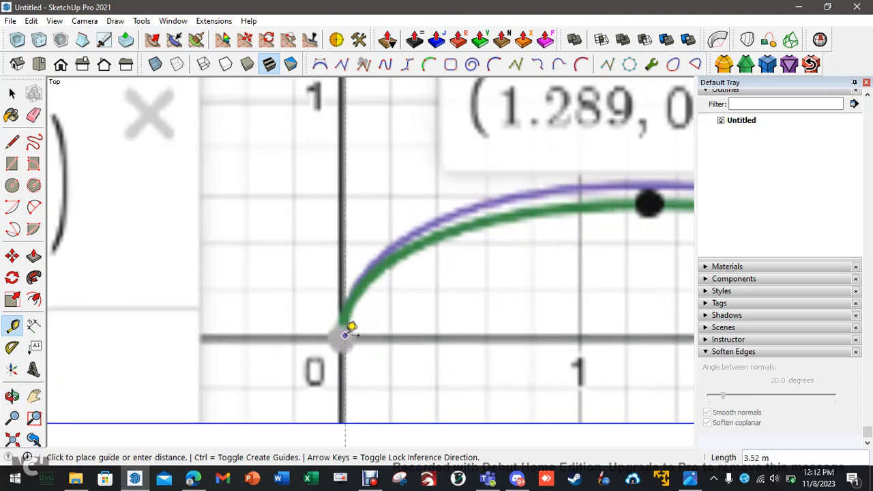
scroll(346, 326, "up", 2)
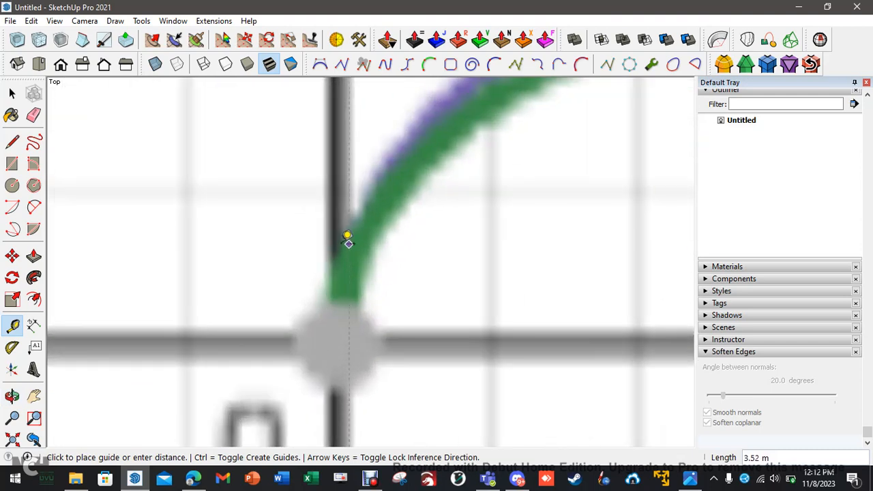
left_click(346, 326)
Place a guide parallel to the image's lower edge along the graph's x-axis, about 0.12 m above that edge
scroll(349, 330, "down", 5)
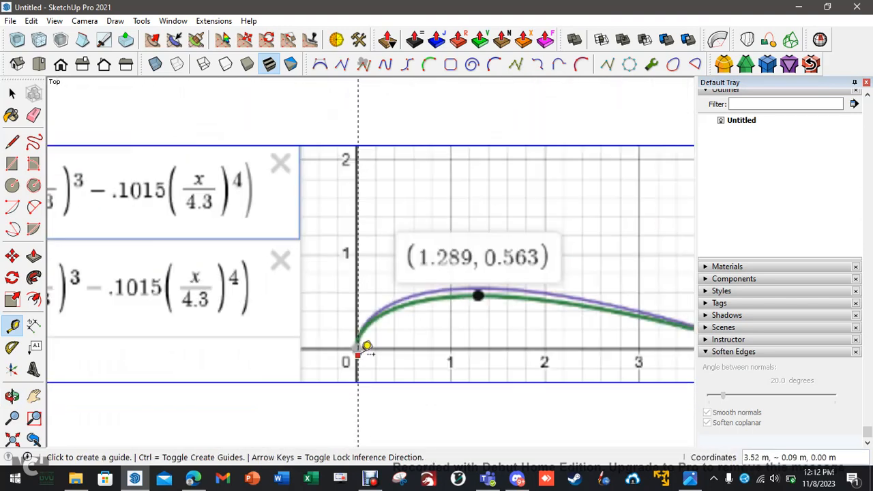
scroll(407, 404, "down", 2)
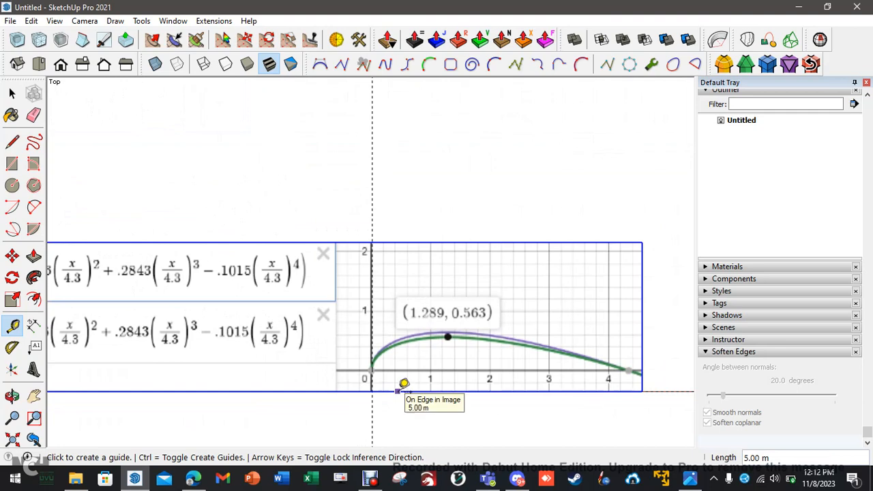
left_click(399, 391)
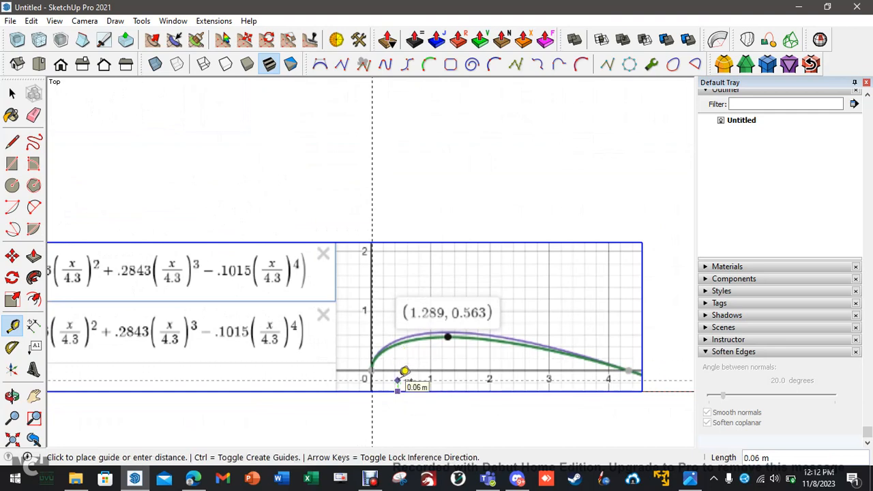
scroll(404, 372, "up", 1)
scroll(404, 372, "down", 2)
scroll(404, 371, "up", 3)
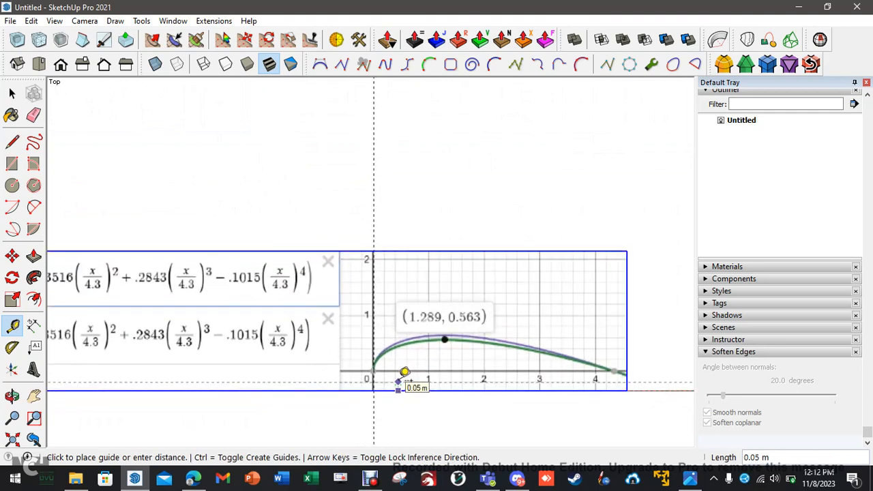
scroll(404, 372, "up", 4)
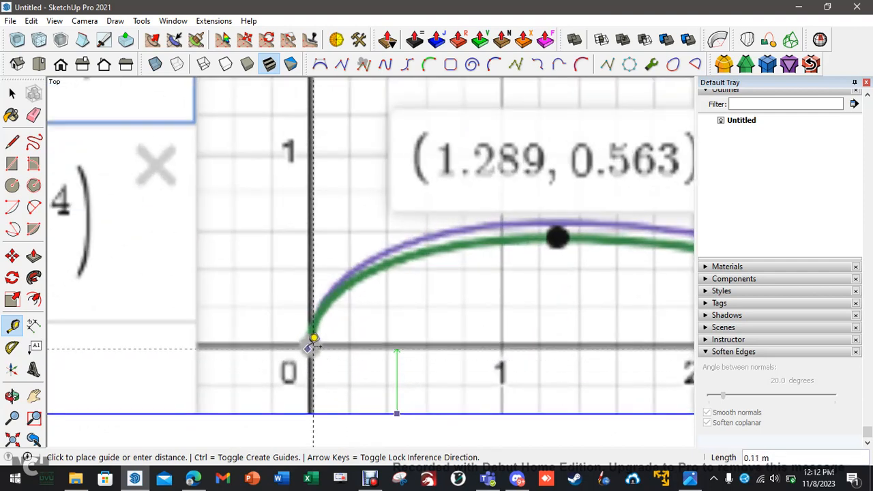
left_click(311, 339)
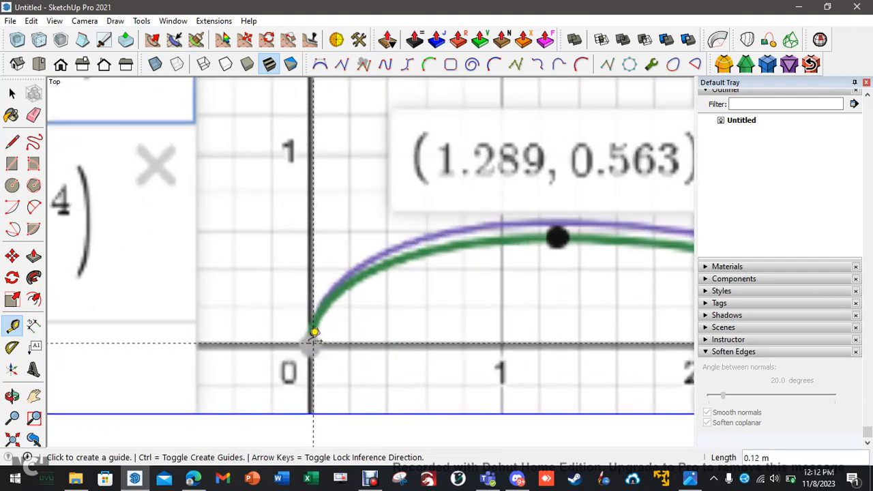
key("space")
scroll(356, 353, "down", 3)
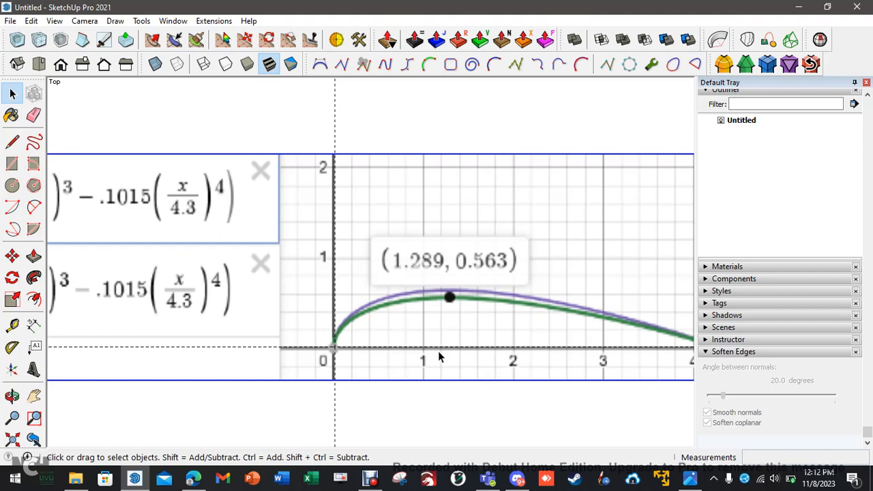
Measure along the x-axis guide from the graph's zero point to the curve's x-intercept and resize the model to make that distance 4.3 m
key("t")
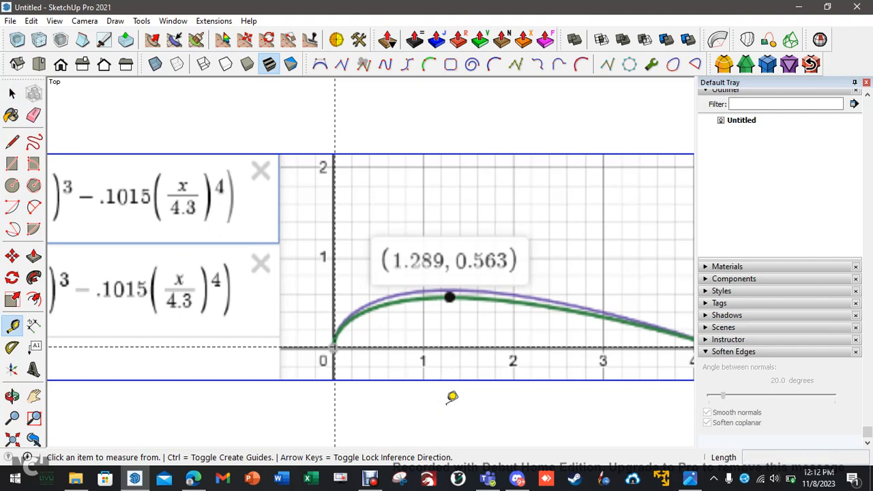
middle_click_drag(466, 403, 364, 370, "shift")
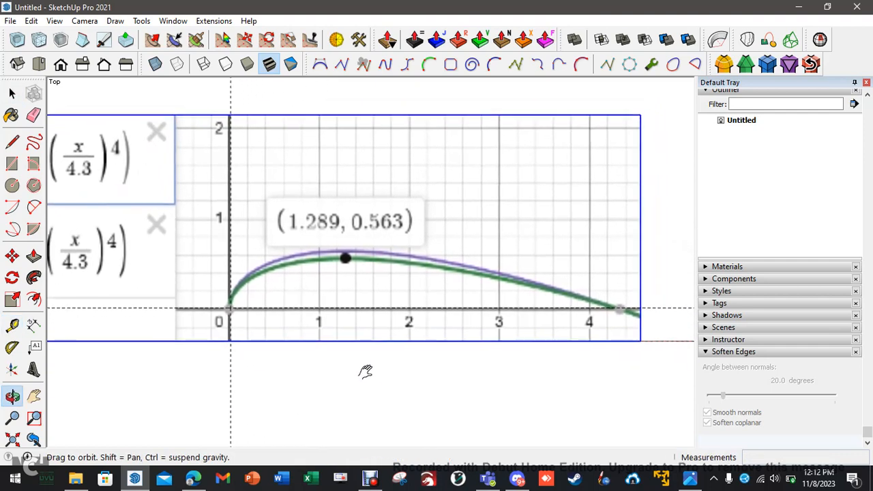
scroll(306, 387, "up", 1)
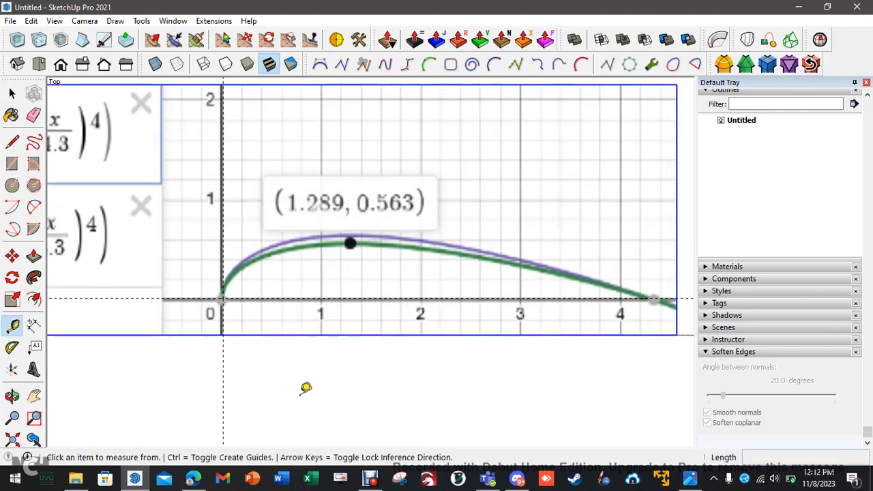
scroll(304, 388, "up", 1)
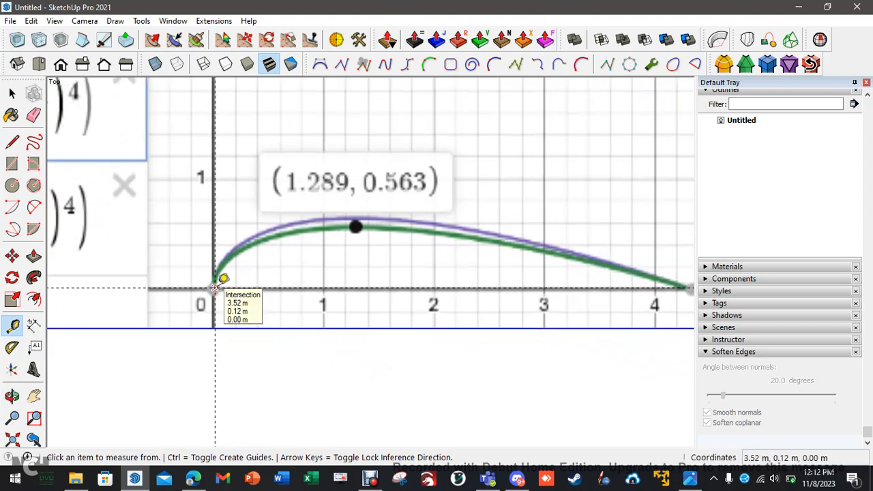
left_click(215, 287)
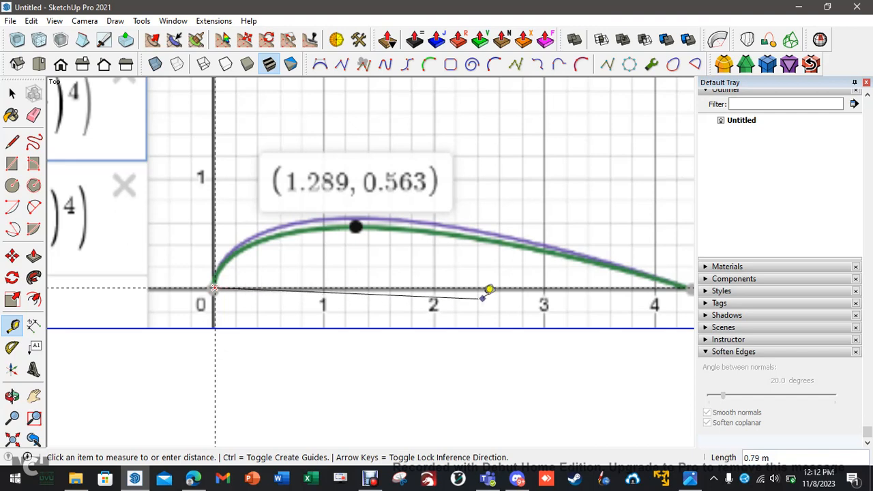
middle_click_drag(522, 284, 194, 294, "shift")
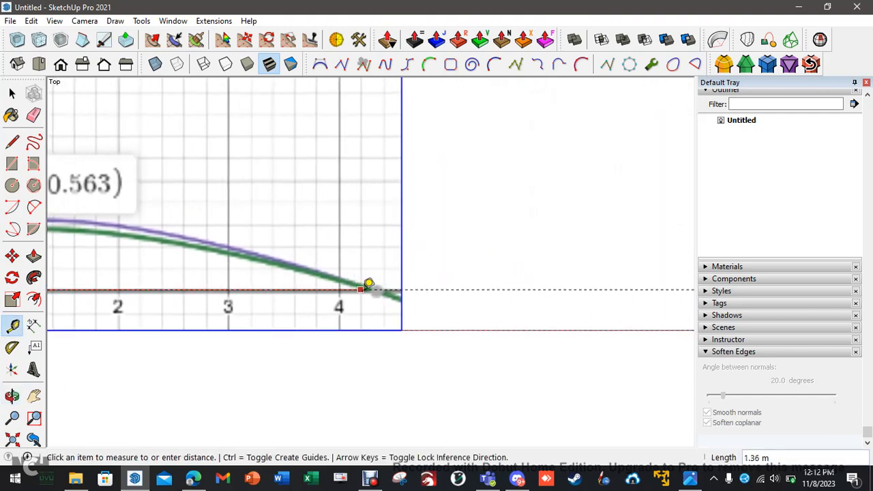
scroll(370, 284, "up", 3)
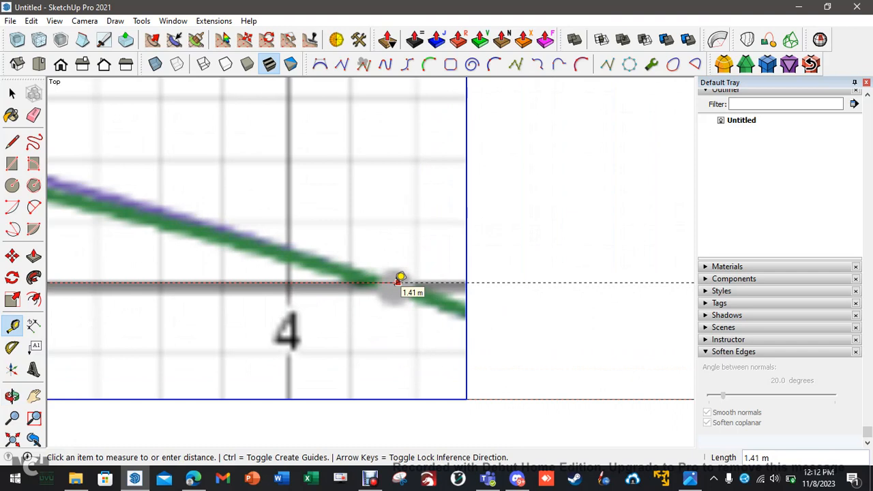
left_click(399, 281)
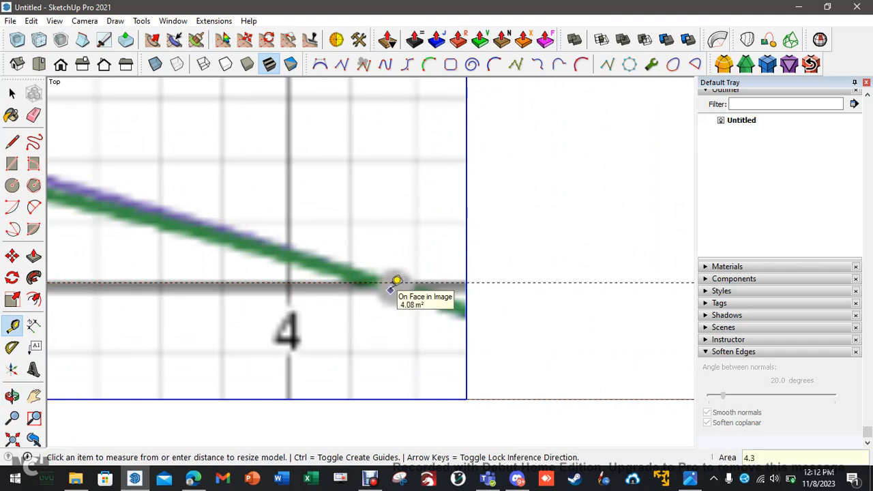
type("4.3")
key("Return")
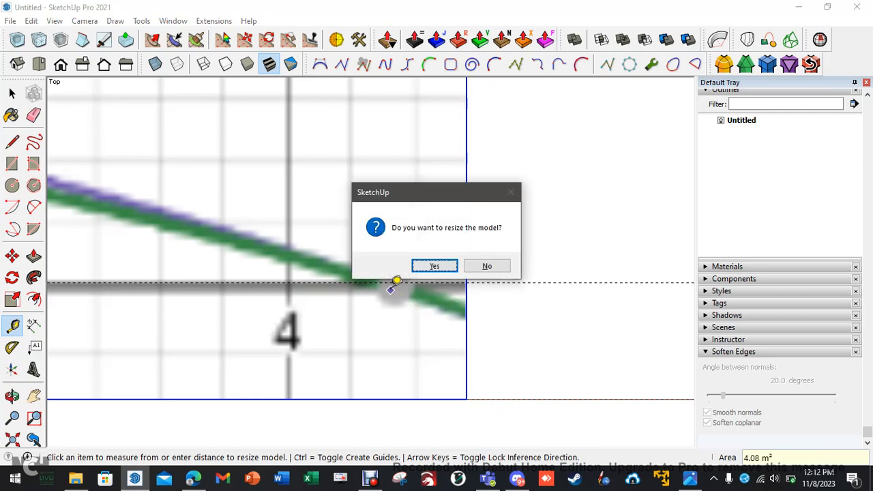
key("Return")
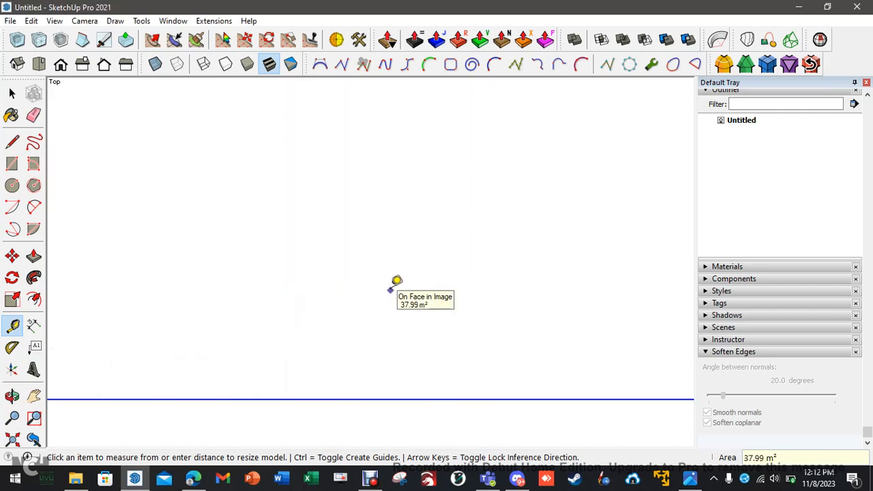
Measure the rescaled distance from the graph's zero point to the curve's x-intercept
key("shift+z")
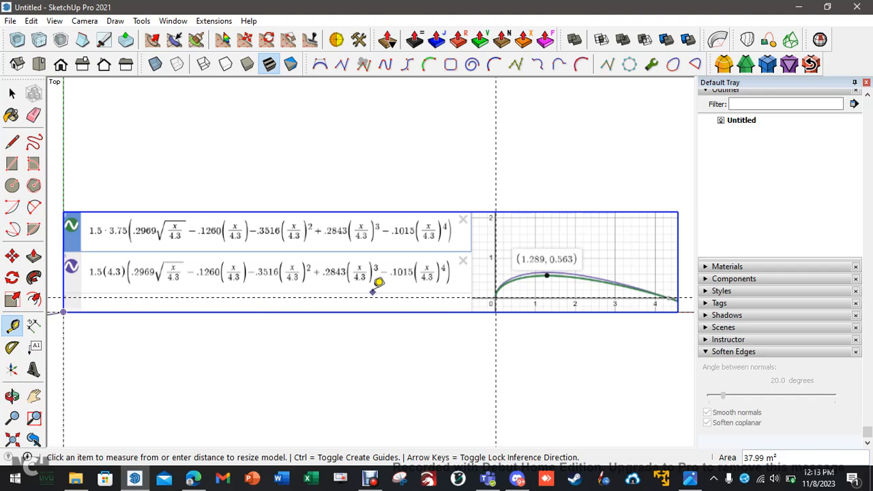
scroll(548, 352, "up", 1)
middle_click_drag(549, 352, 376, 345, "shift")
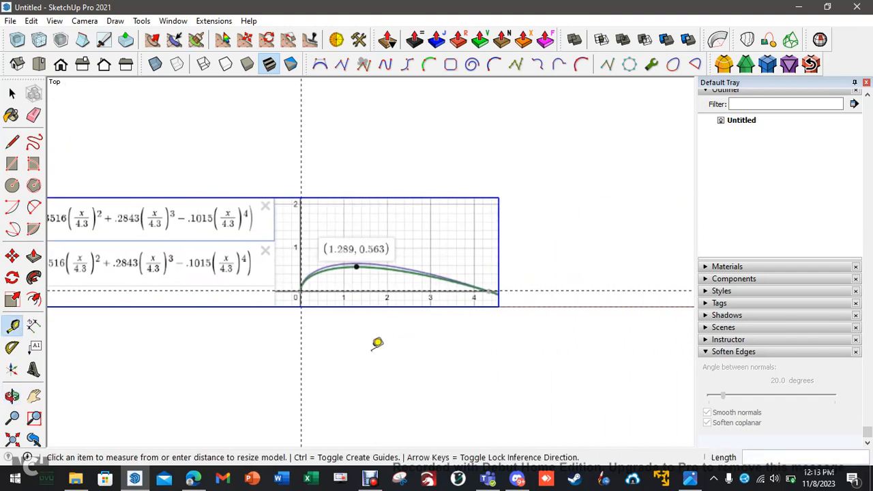
scroll(368, 344, "up", 4)
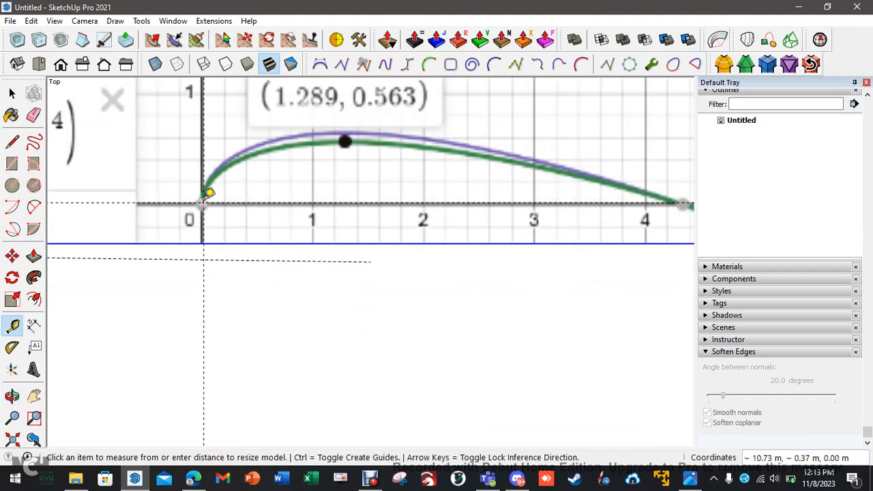
left_click(203, 203)
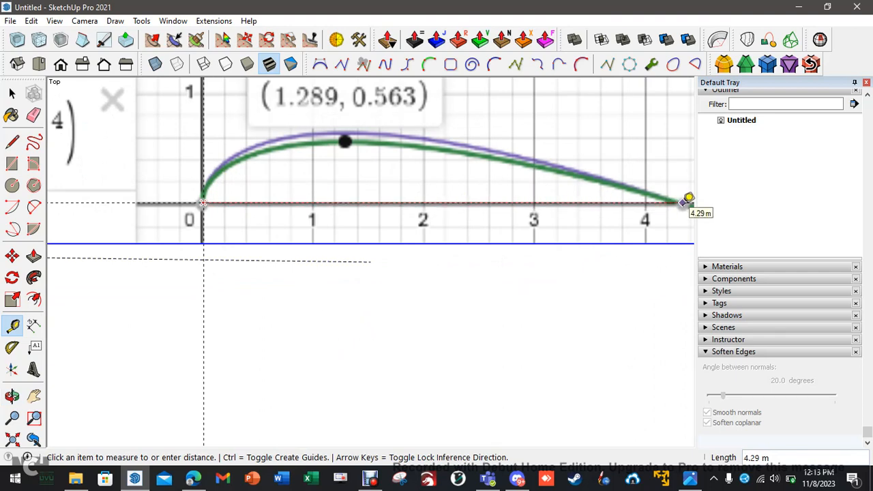
left_click(686, 198)
key("space")
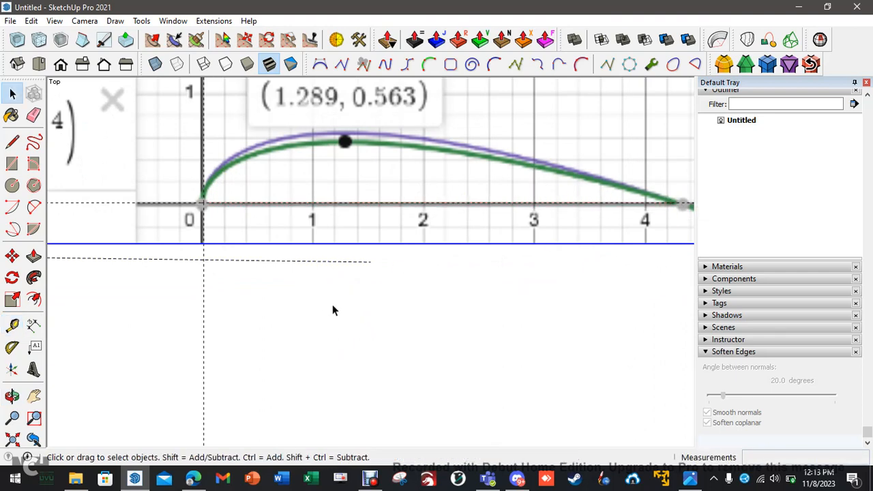
Draw a 48-segment arc with a bulge of about 0.08 m along the purple curve, from the zero point to about x = 0.4
middle_click_drag(292, 311, 296, 381, "shift")
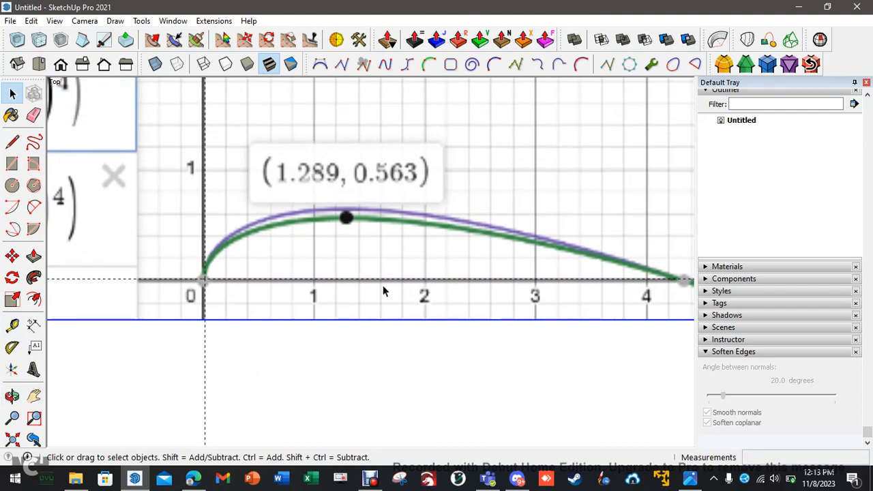
key("a")
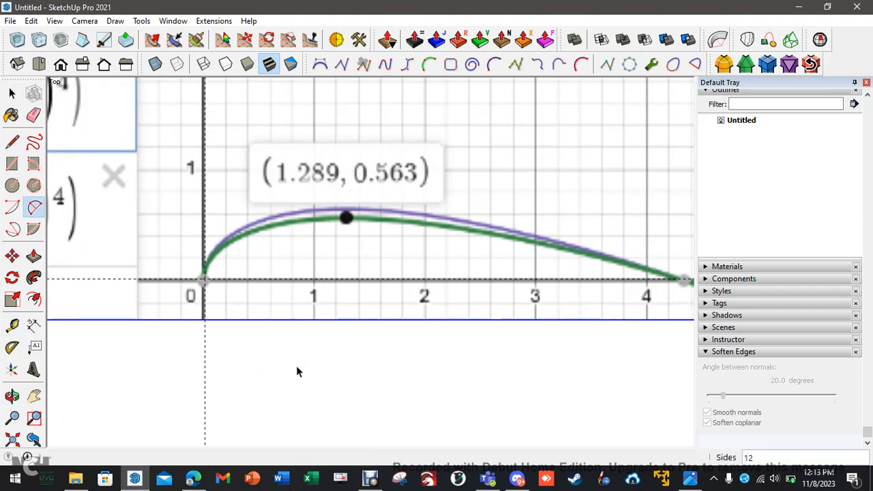
type("48s")
key("Return")
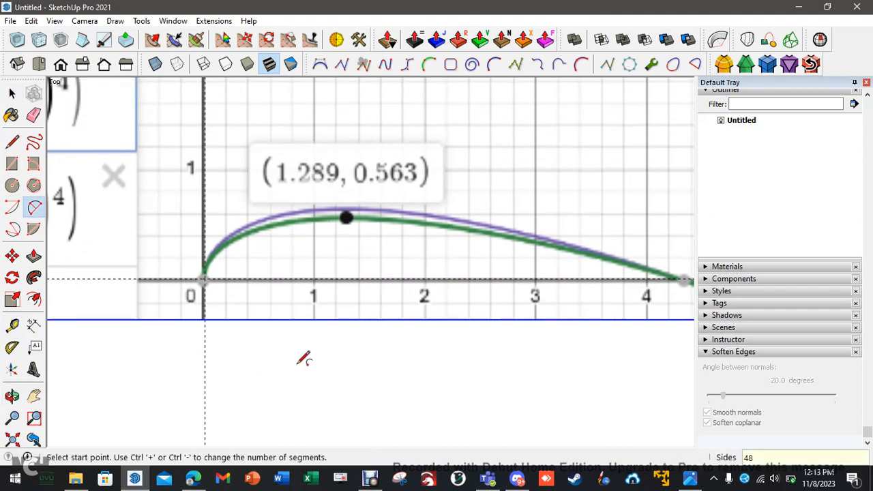
scroll(232, 235, "up", 2)
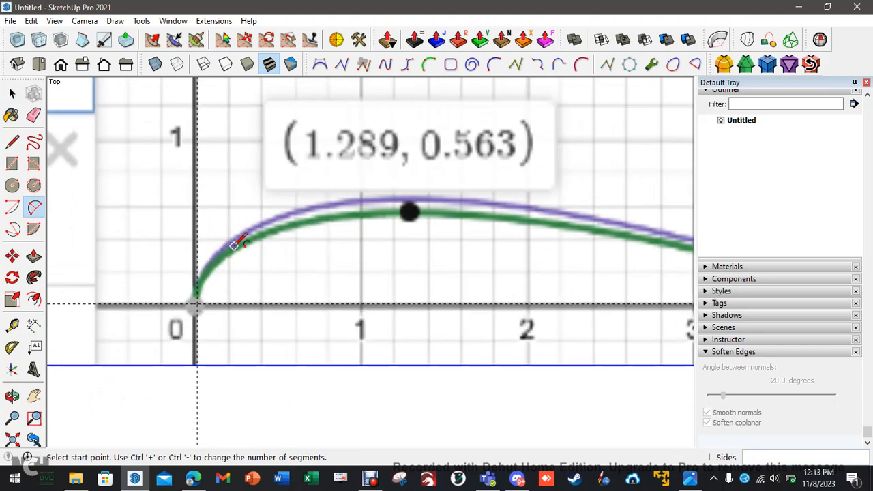
left_click(197, 304)
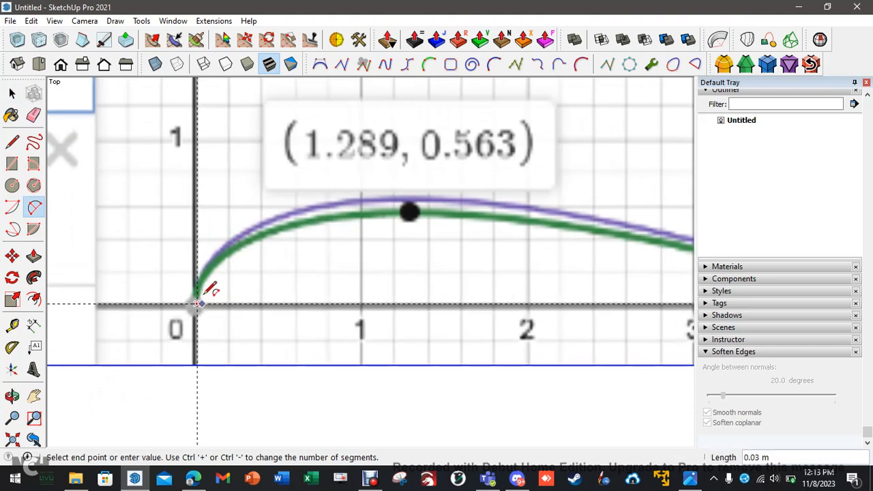
left_click(261, 225)
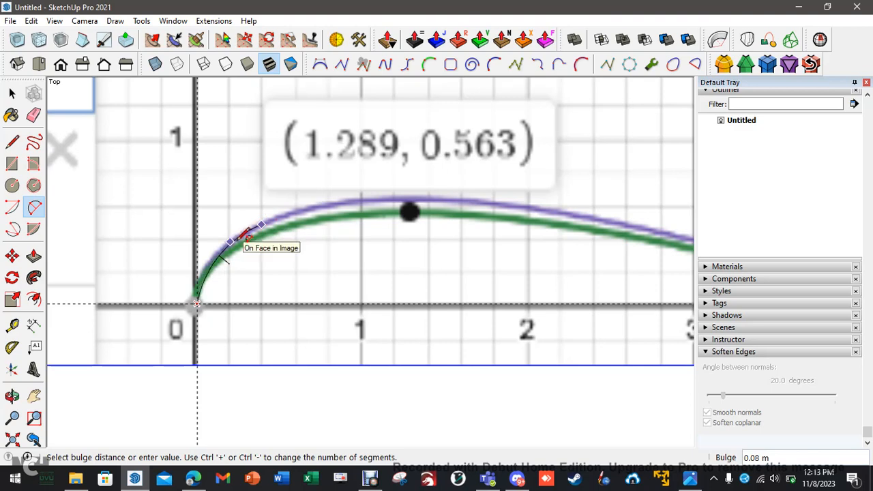
left_click(247, 236)
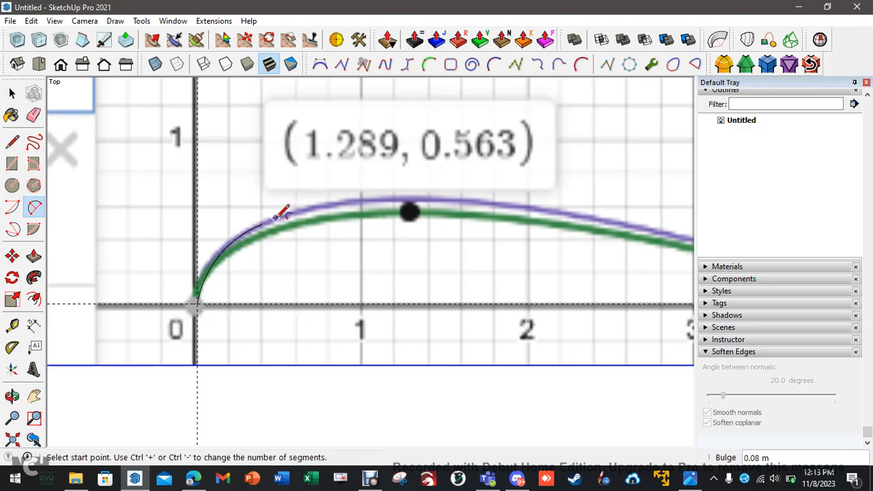
Continue the purple curve's trace with an arc from the first arc's end to about x = 1.4, just past the peak
left_click(263, 224)
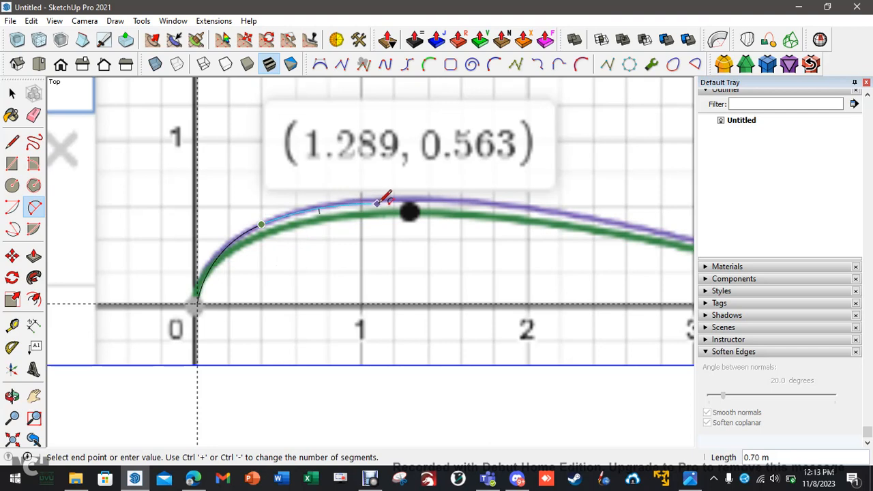
left_click(434, 196)
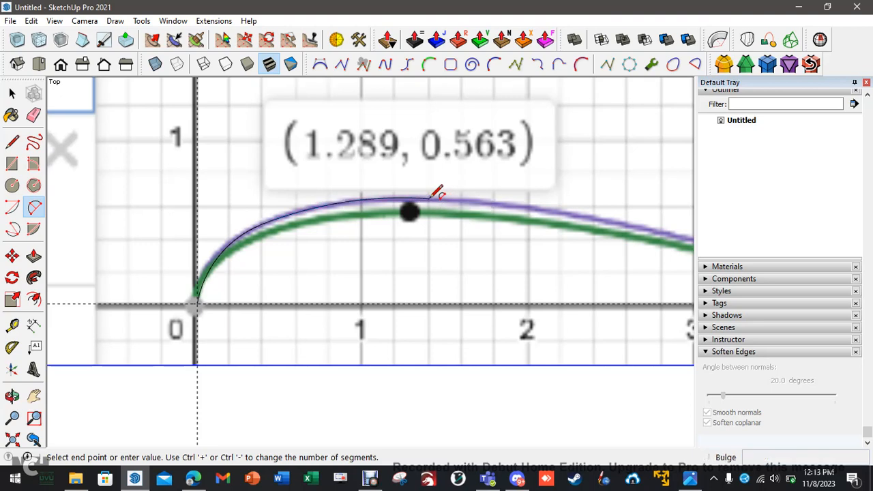
left_click(440, 192)
Try to trace the purple curve with an arc from just past the peak to x = 3, and undo it
middle_click_drag(481, 214, 302, 204)
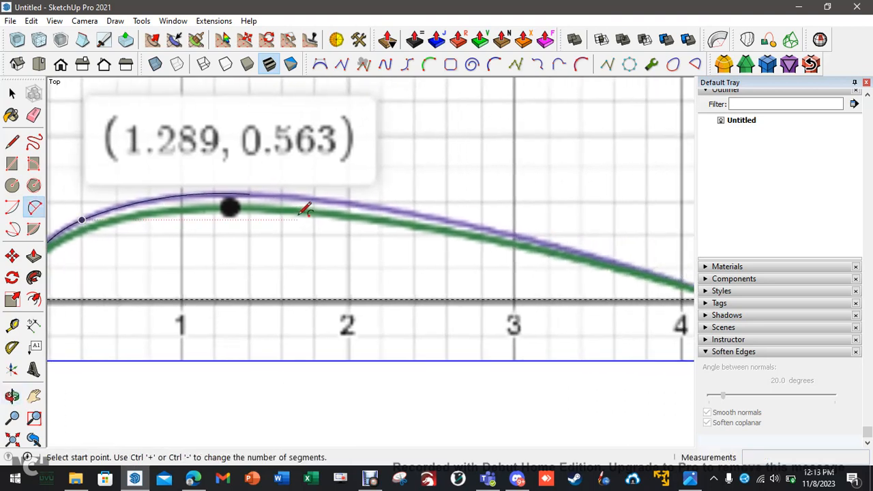
left_click(249, 194)
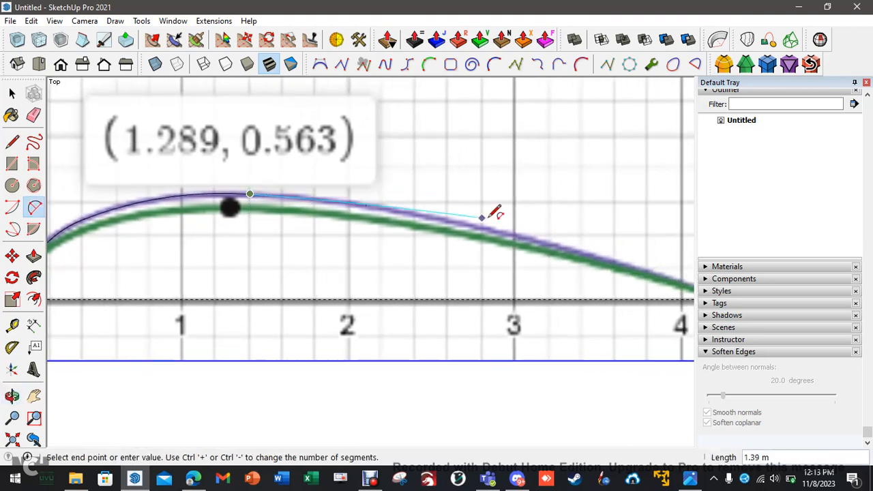
left_click(512, 235)
left_click(513, 236)
left_click(513, 236)
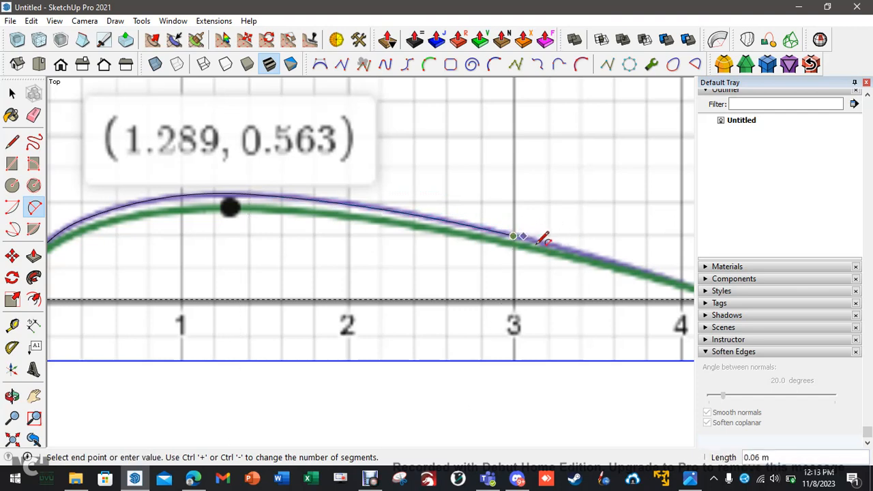
middle_click_drag(609, 262, 452, 218, "shift")
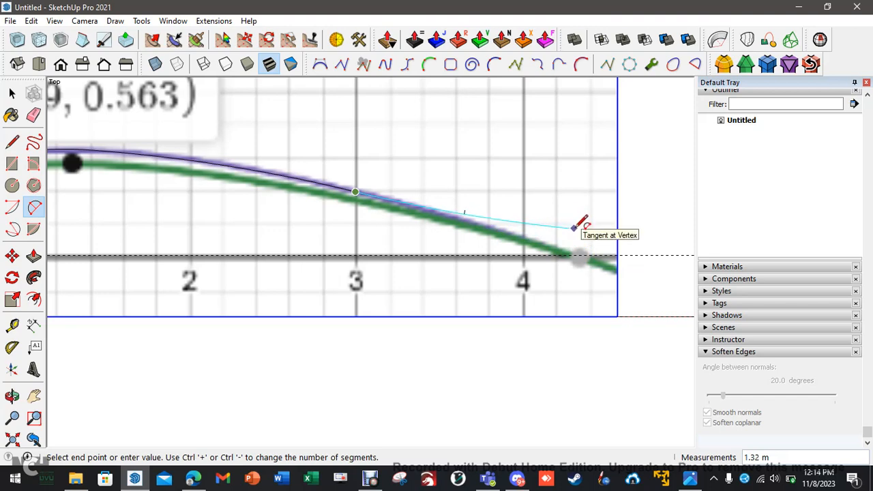
key("ctrl+z")
middle_click_drag(236, 222, 457, 243, "shift")
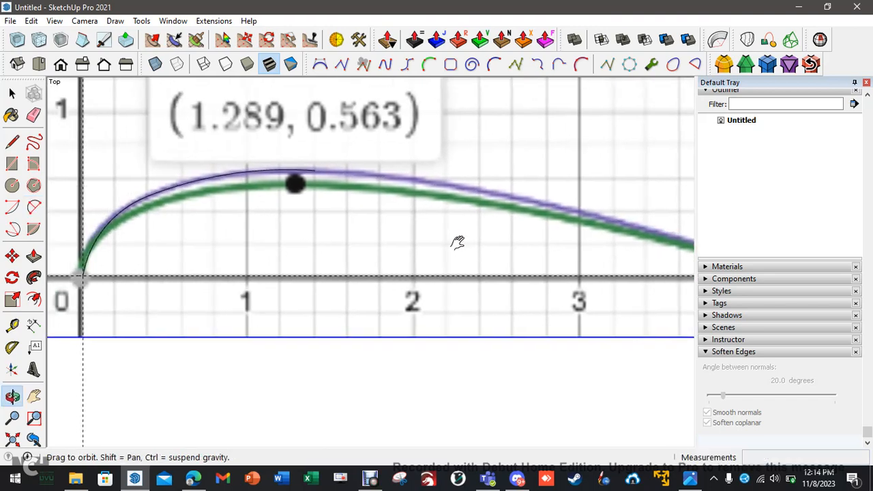
left_click(315, 169)
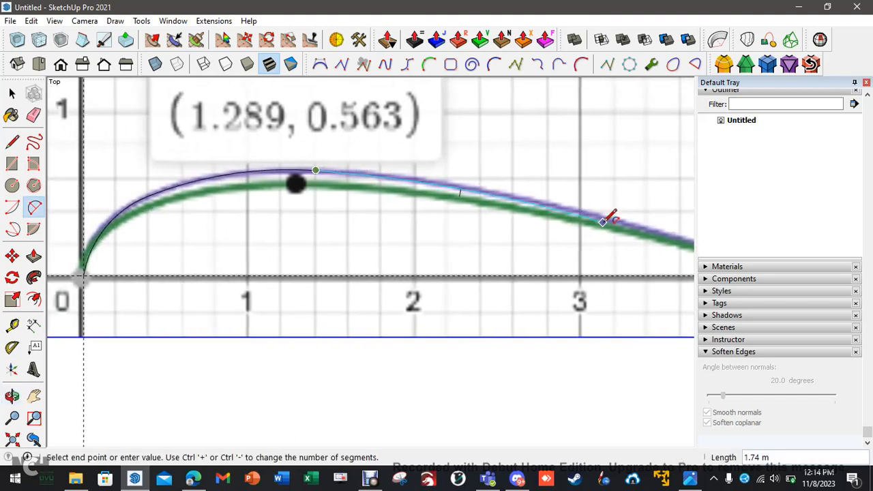
middle_click_drag(605, 221, 399, 200, "shift")
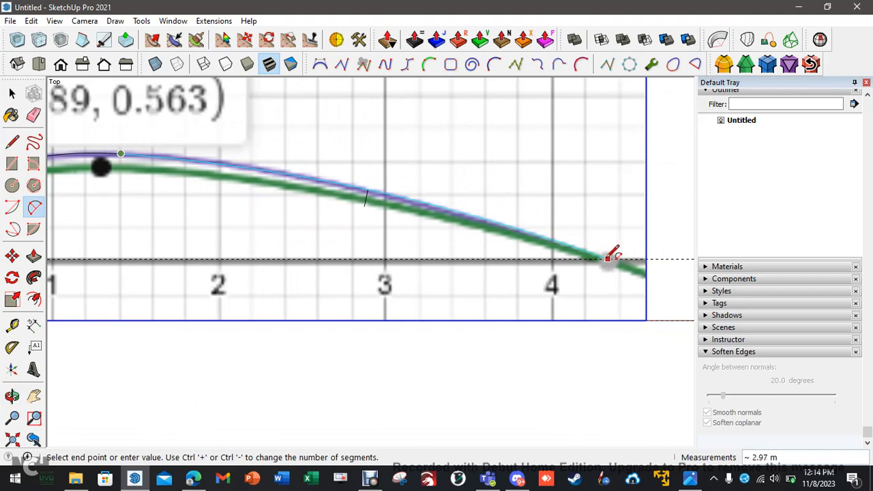
left_click(504, 220)
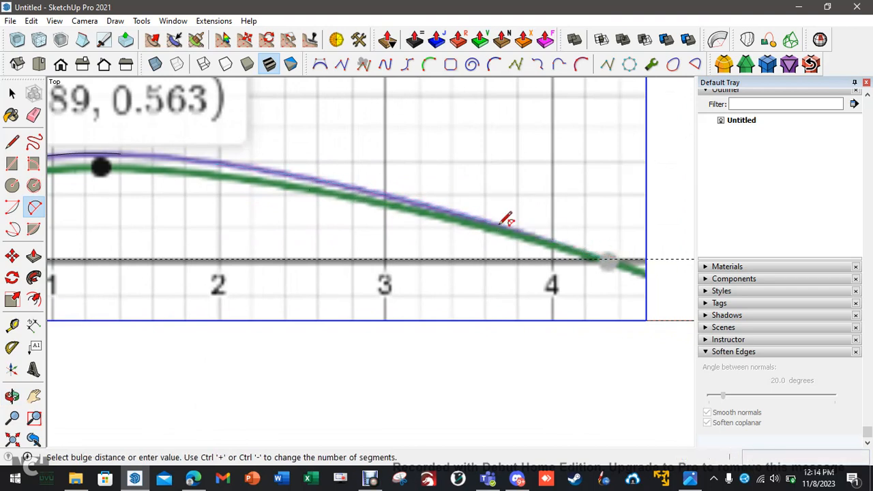
left_click(507, 218)
Draw an arc along the purple curve from the endpoint just past the peak to about x = 3.6
left_click(120, 155)
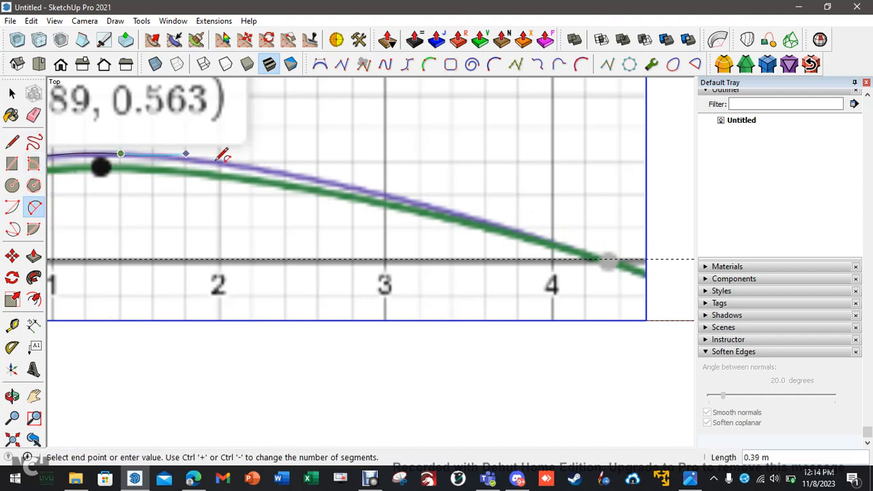
left_click(493, 223)
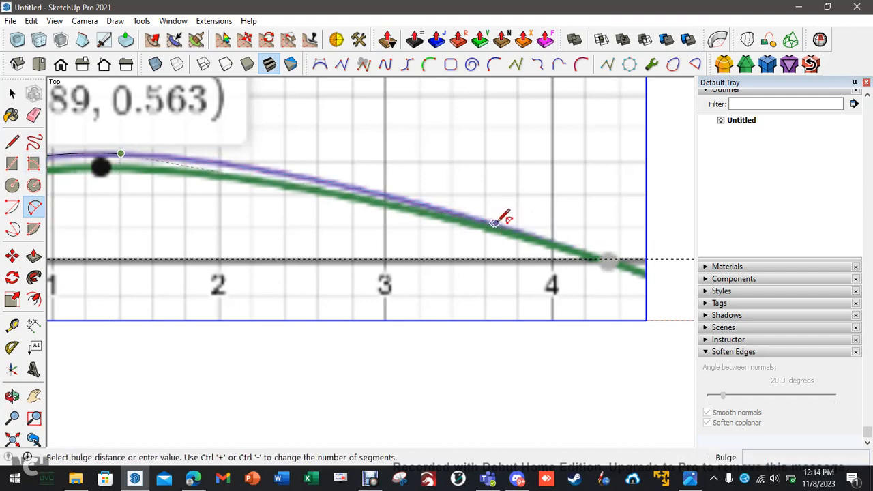
left_click(427, 191)
Try to complete the arc to about x = 3.6 with its bulge along the purple curve, and undo it
left_click(493, 223)
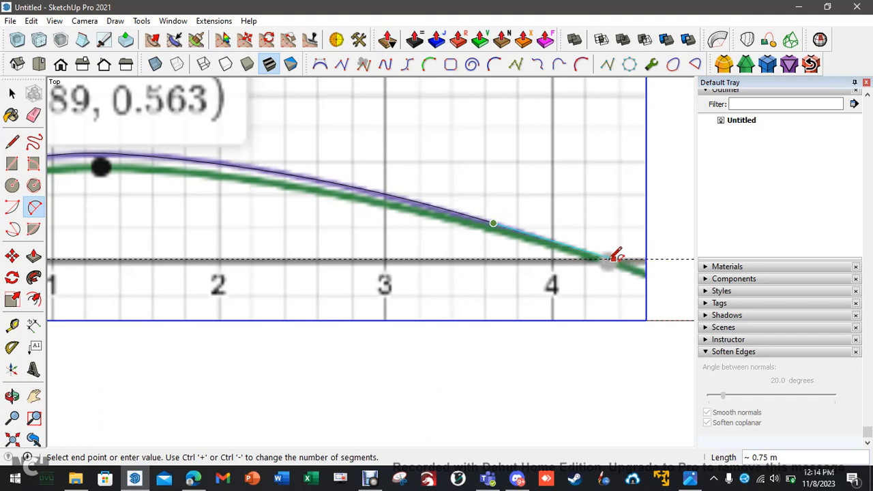
key("Escape")
key("ctrl+z")
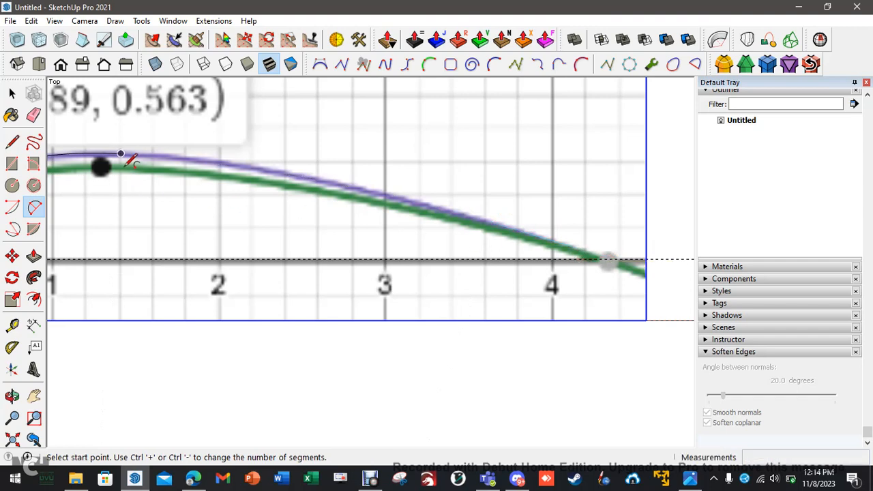
Draw a tangent arc along the purple curve from the endpoint just past the peak to the x-axis crossing near 4.3
left_click(121, 153)
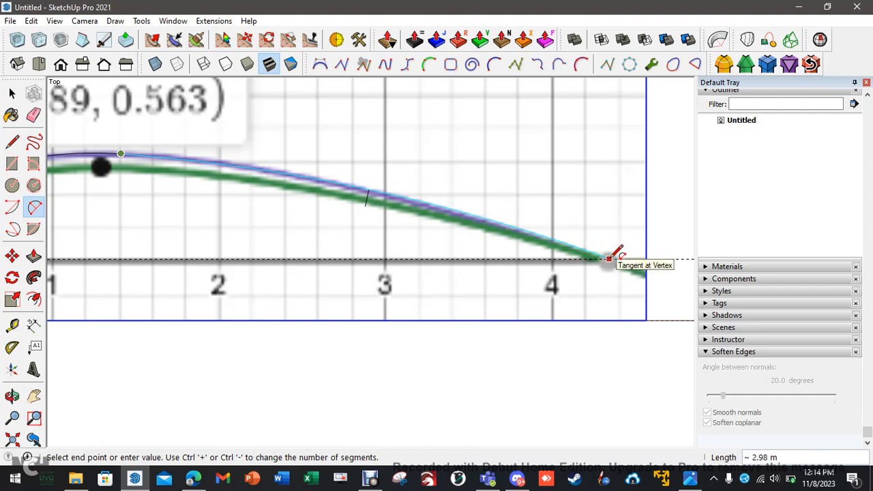
left_click(610, 256)
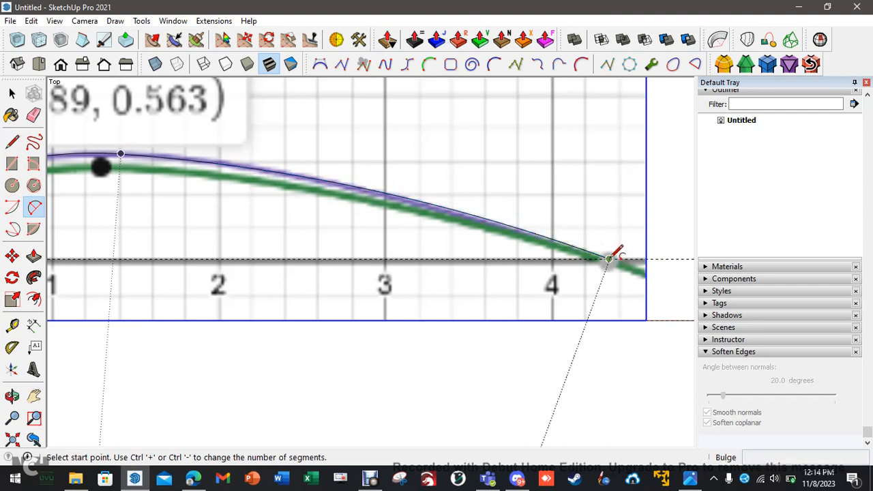
key("space")
Delete the imported graph image, leaving the traced arcs and guides
scroll(216, 247, "down", 3)
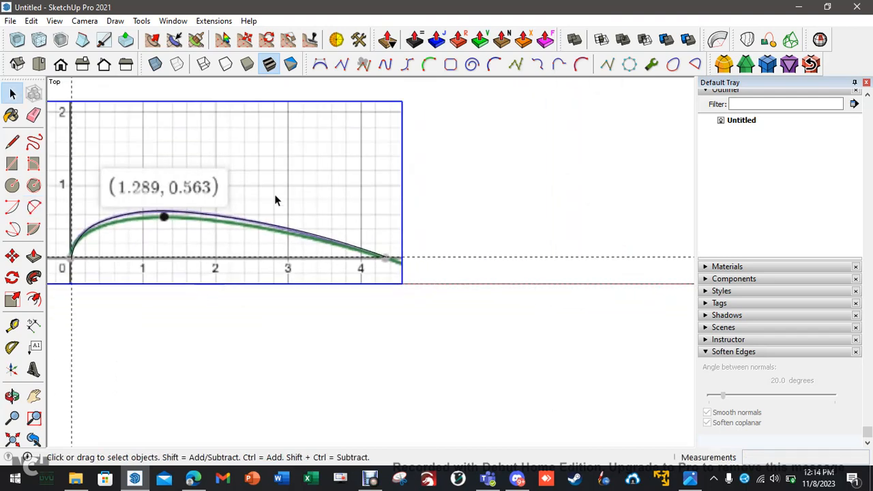
key("Delete")
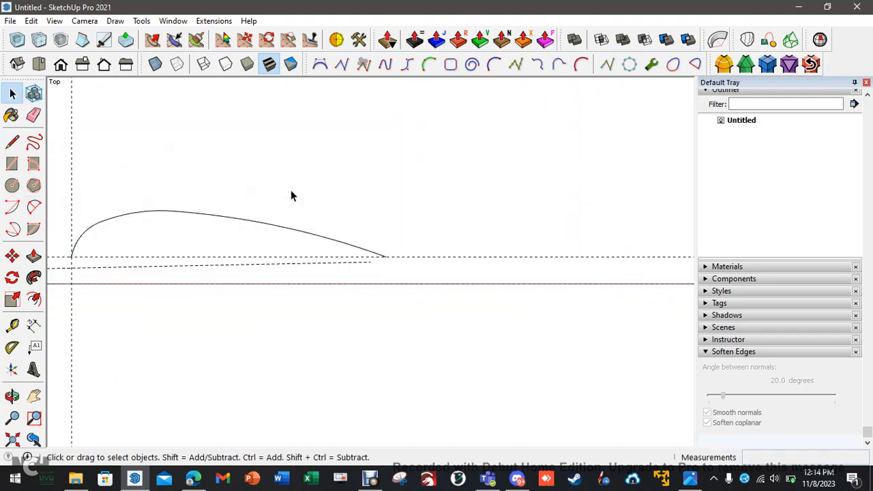
scroll(157, 257, "up", 2)
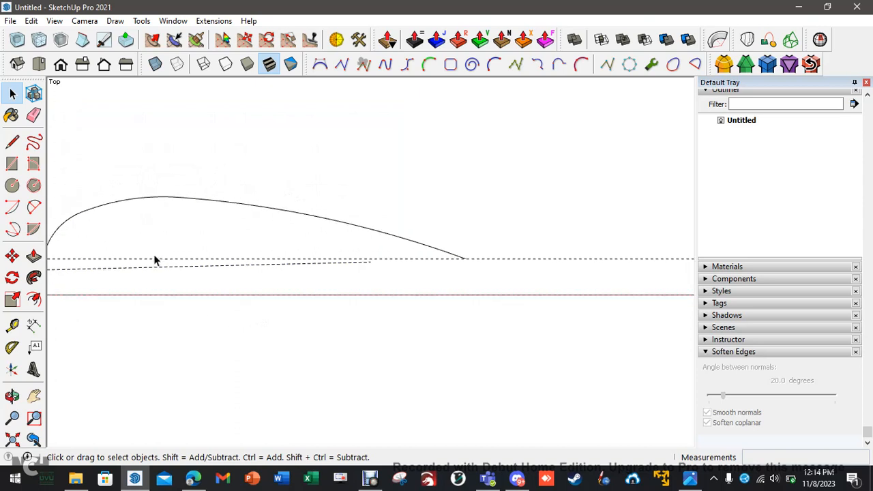
scroll(155, 263, "down", 2)
Close the half-airfoil with a straight line along the horizontal guide from the trailing end to the leading end
middle_click_drag(168, 245, 279, 248, "shift")
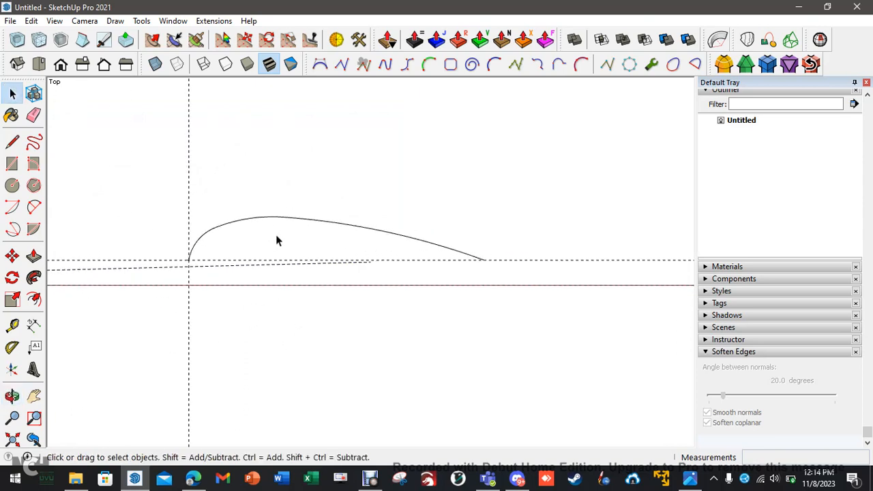
scroll(373, 280, "up", 2)
key("l")
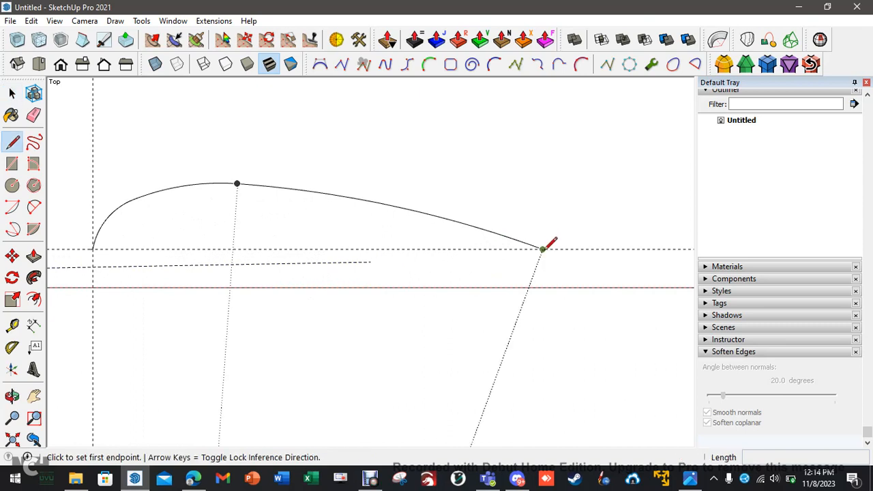
left_click(543, 249)
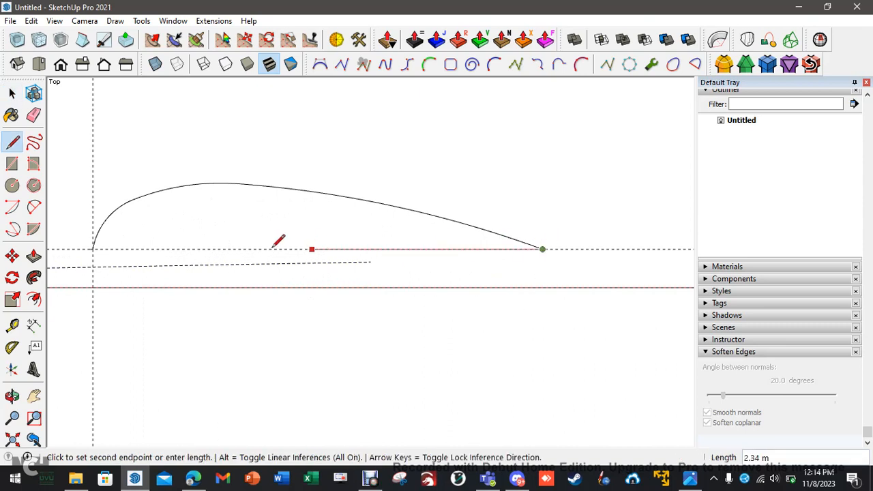
left_click(93, 248)
key("space")
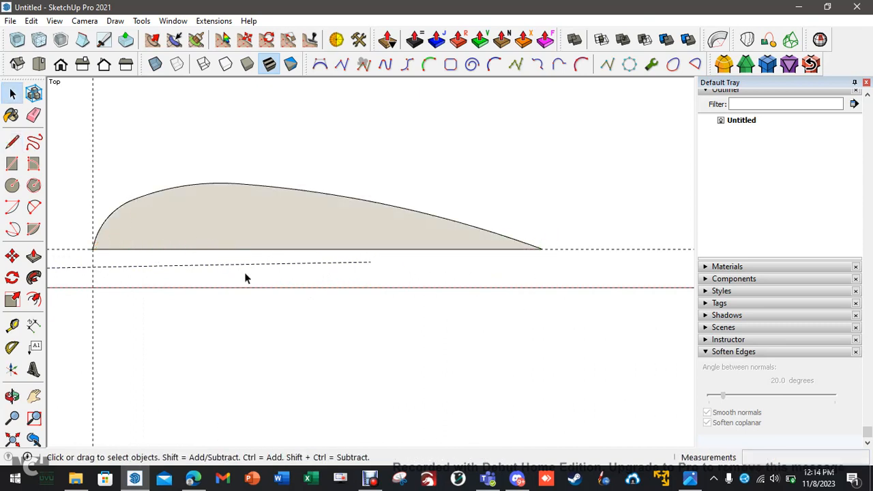
Group the half-airfoil face with its edges and paste a copy of the group in place
double_click(230, 215)
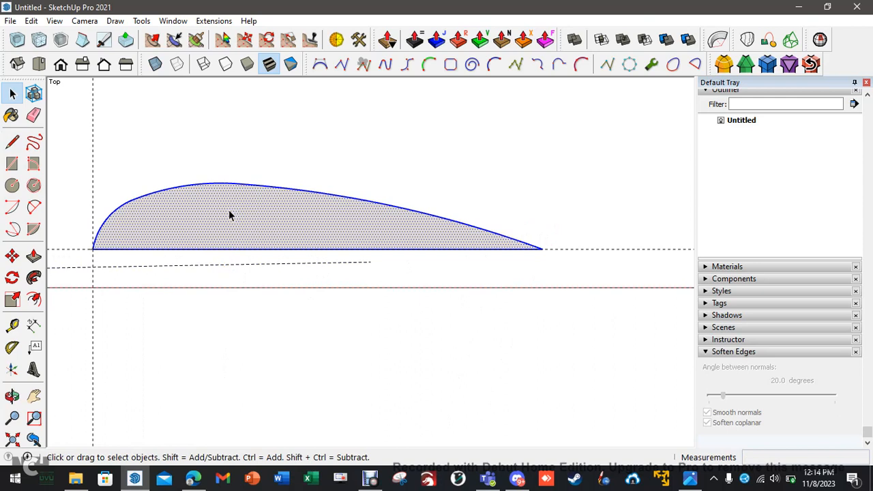
key("g")
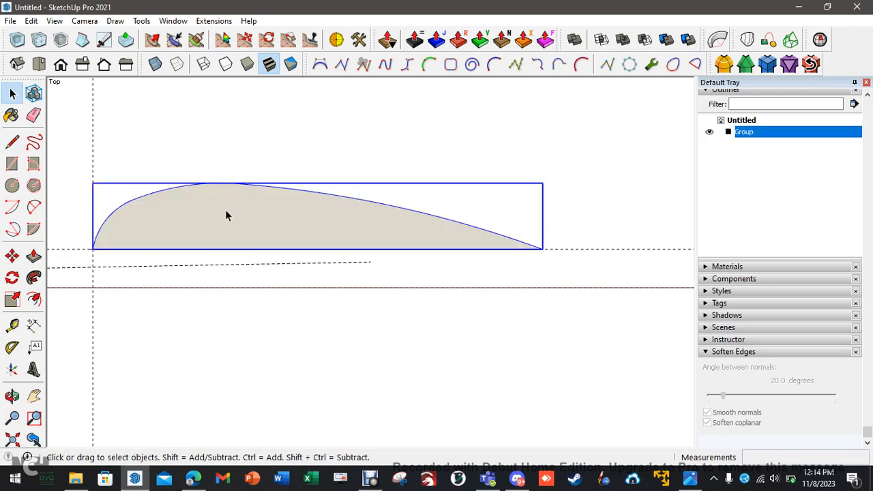
left_click(31, 20)
left_click(68, 112)
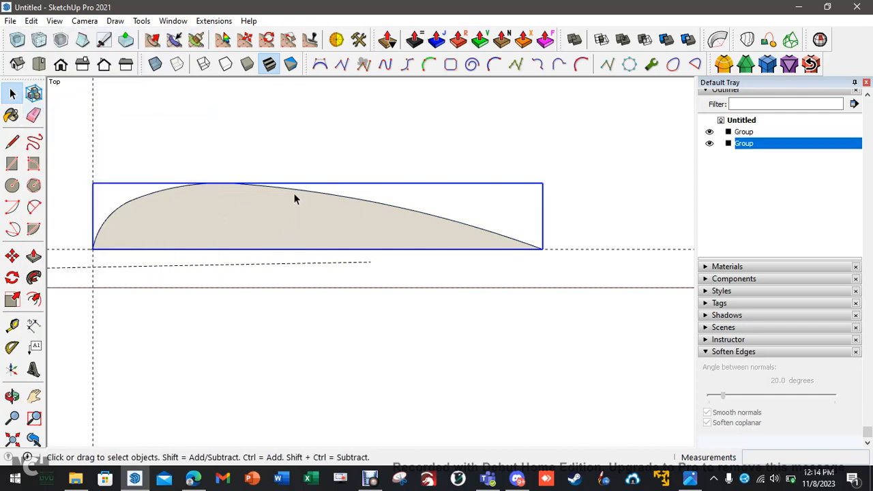
Mirror the copied half across the baseline by scaling it along the green axis by -1
key("s")
left_click_drag(317, 184, 319, 203)
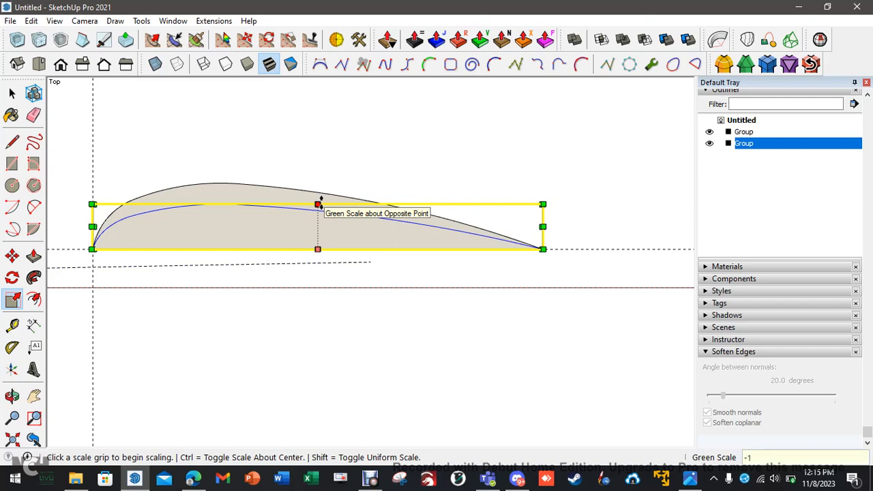
key("Return")
key("space")
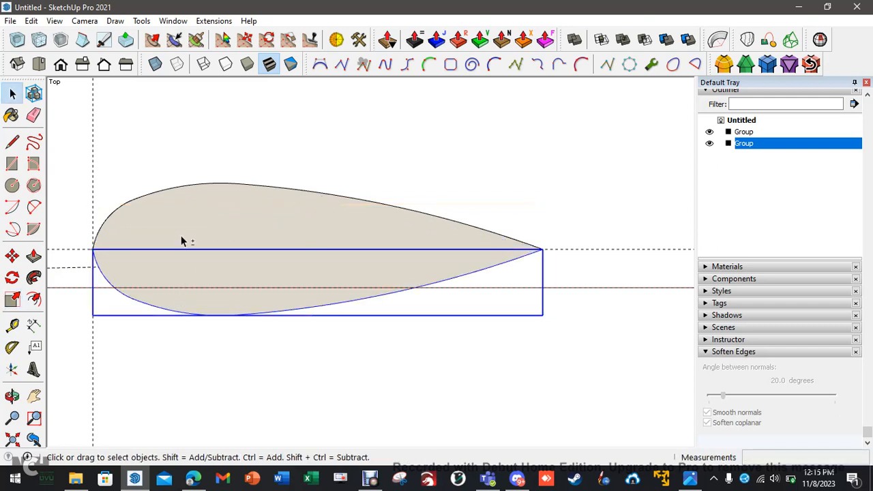
Explode both half-airfoil groups together
left_click(197, 207, "shift")
right_click(197, 203)
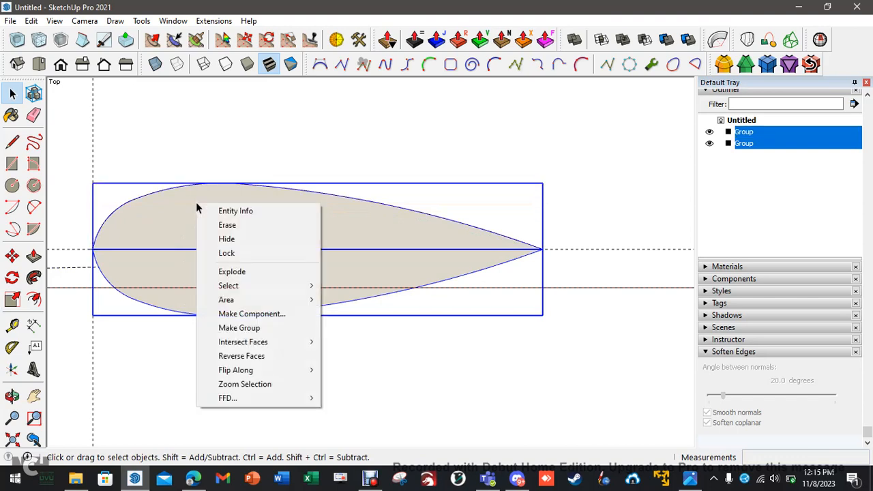
left_click(253, 271)
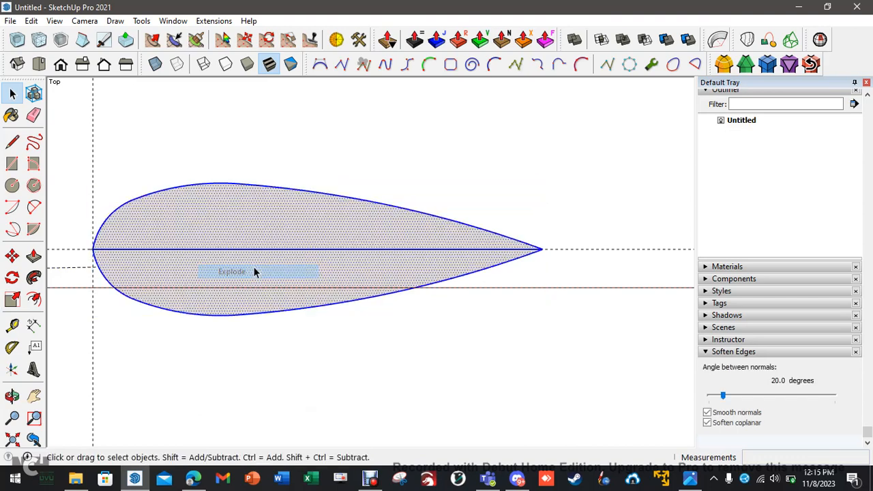
Erase the centre line between the two halves and group the merged airfoil face with its edges
left_click(243, 156)
key("e")
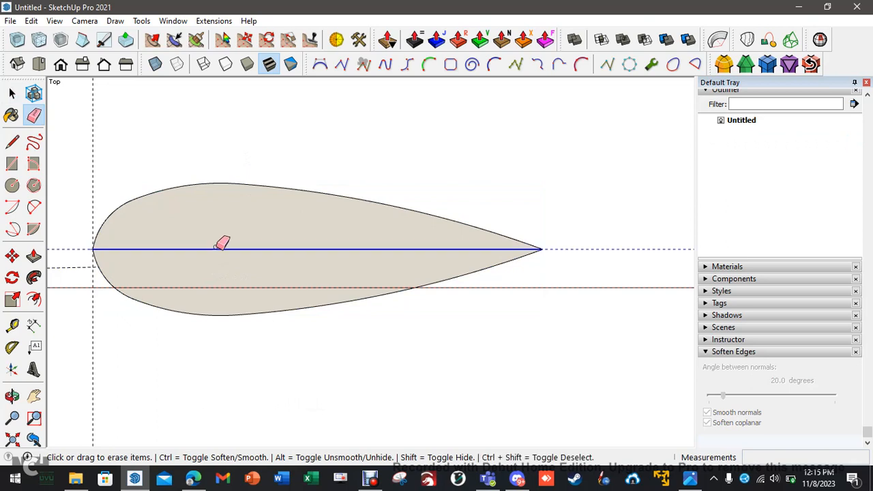
left_click(221, 248)
key("space")
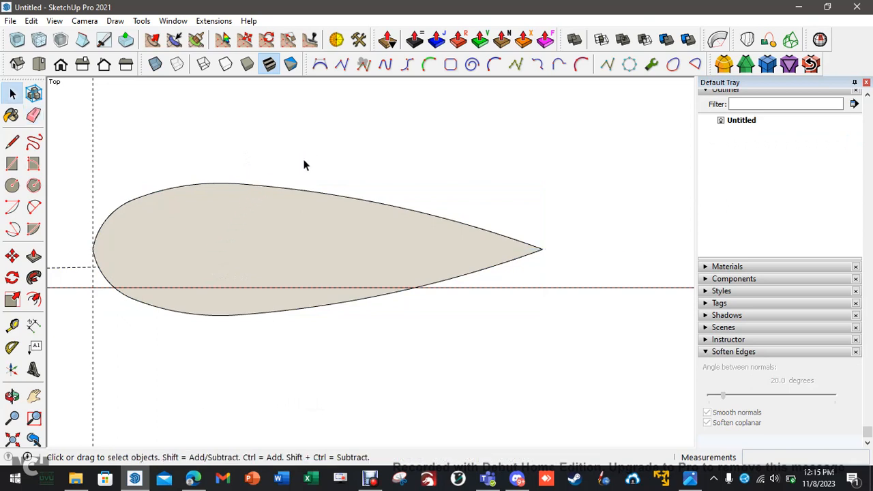
double_click(248, 227)
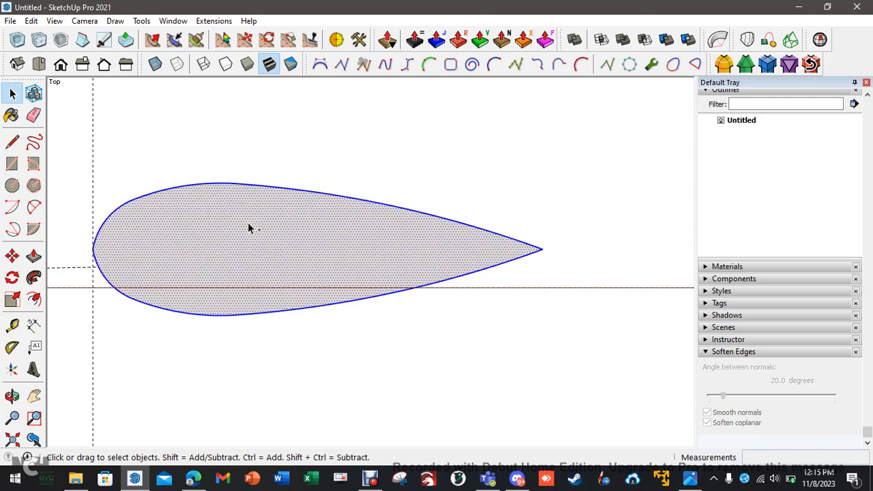
key("ctrl+g")
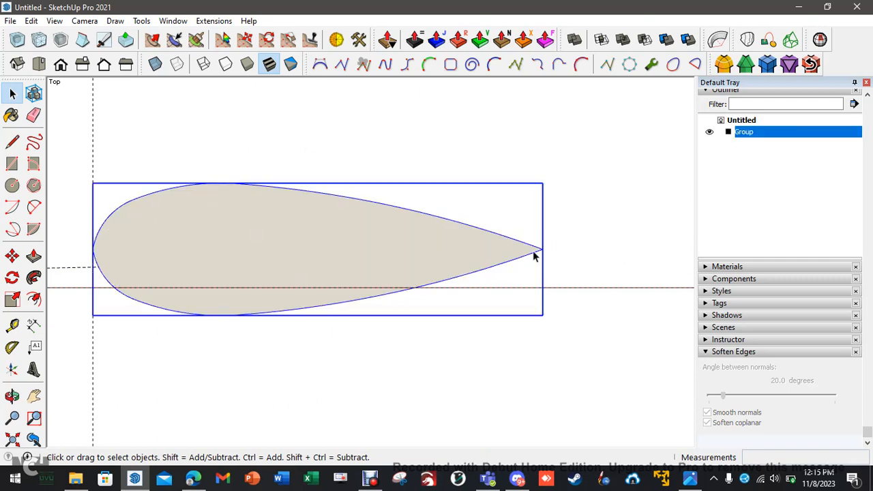
Try to thin the airfoil group about its centre with a green scale factor of -0.17, and undo it
middle_click_drag(293, 375, 298, 333)
key("s")
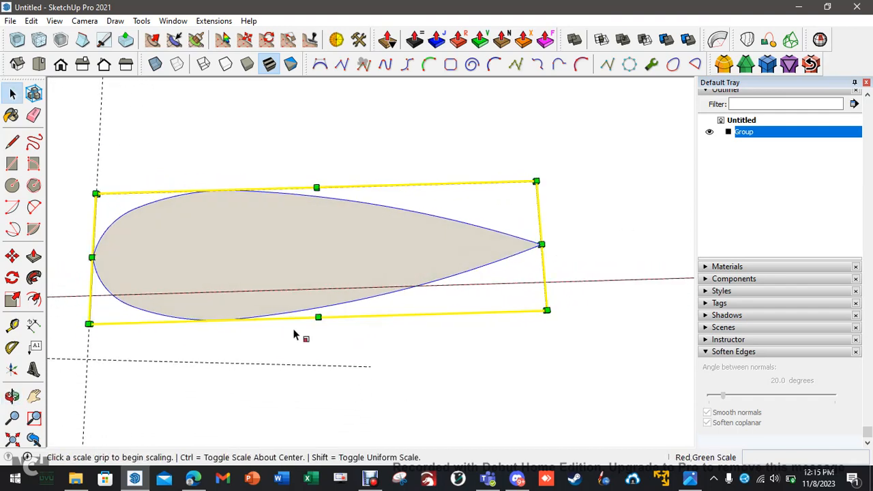
left_click(317, 187, "ctrl")
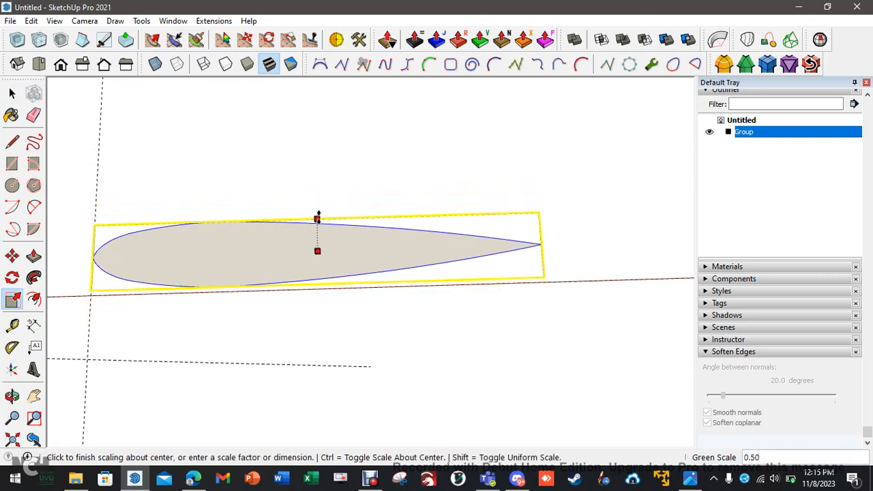
key("ctrl")
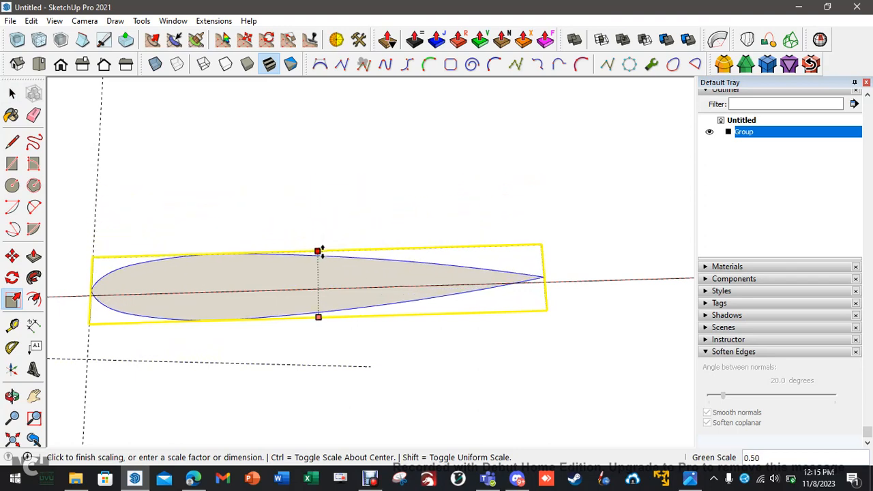
key("shift")
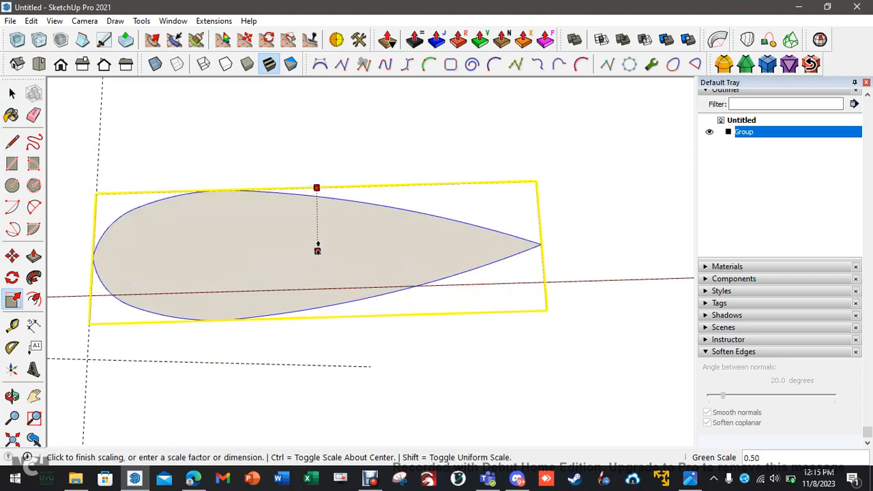
key("ctrl")
left_click(317, 254)
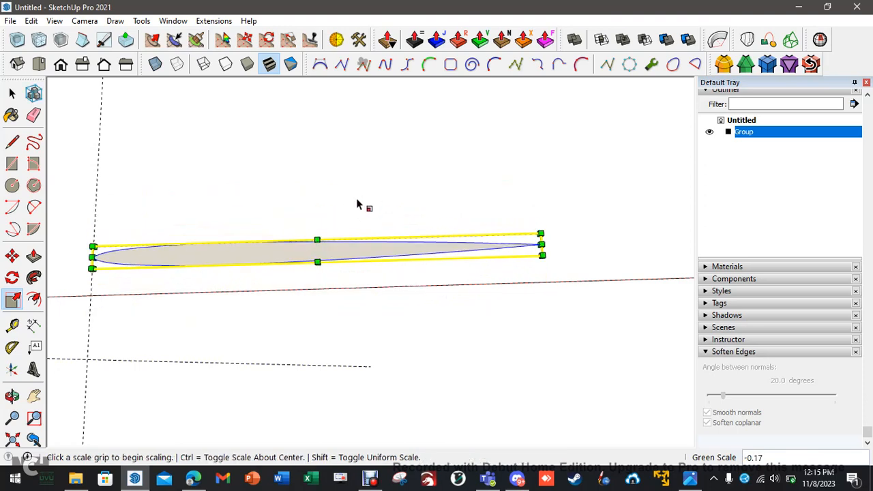
key("ctrl+z")
key("space")
Move the airfoil group by its leading-edge point about 0.37 m along the cross guide onto the red axis line
scroll(276, 287, "down", 4)
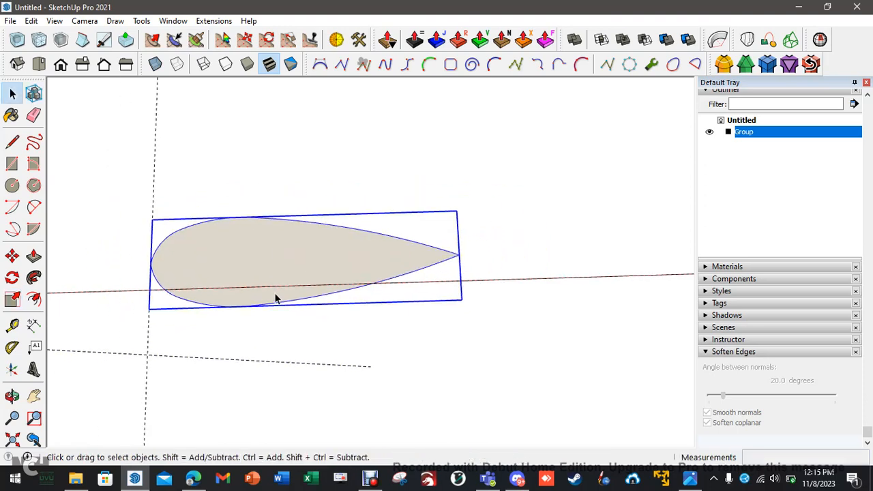
middle_click_drag(245, 361, 245, 315)
left_click_drag(267, 226, 244, 386)
key("space")
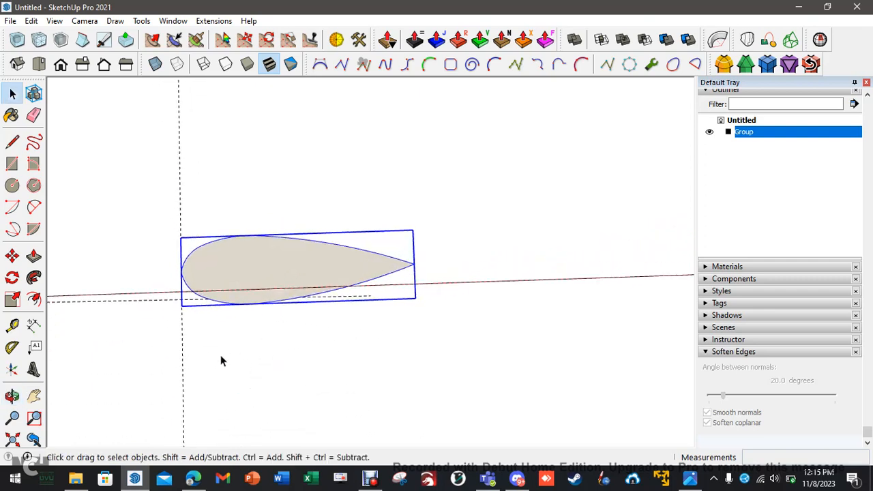
middle_click_drag(220, 355, 182, 317)
key("m")
scroll(180, 265, "up", 5)
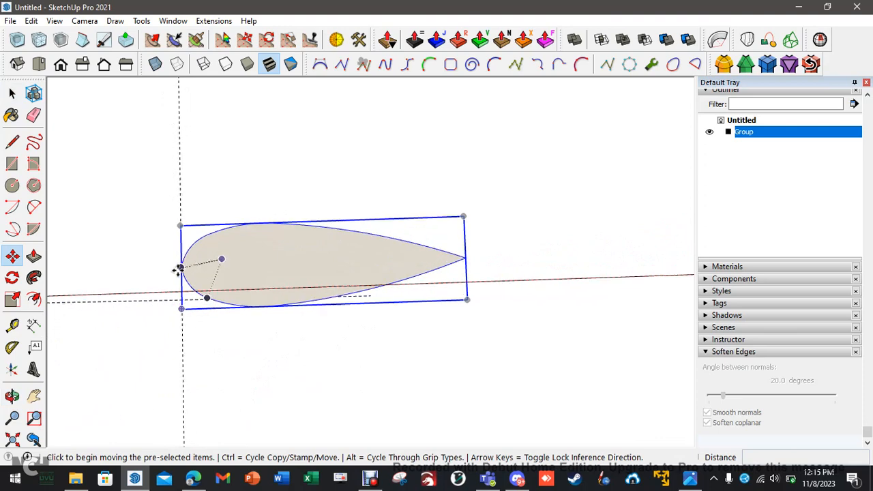
left_click(186, 266)
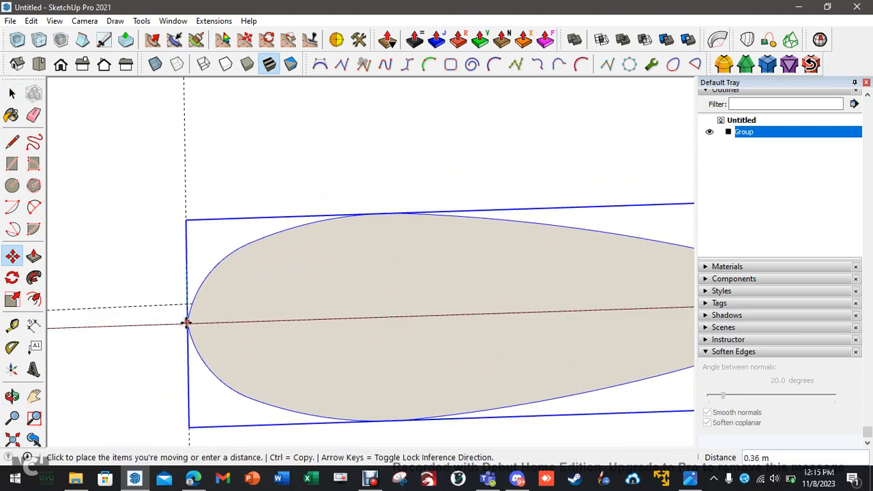
left_click(187, 324)
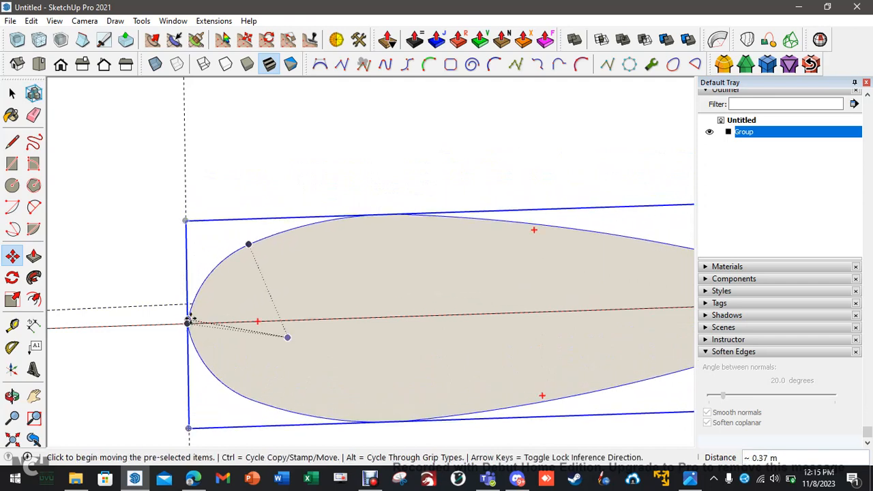
Thin the airfoil group by scaling it about its centre along the green axis by a factor of 0.20
key("space")
scroll(417, 350, "down", 3)
middle_click_drag(451, 447, 374, 366, "shift")
key("s")
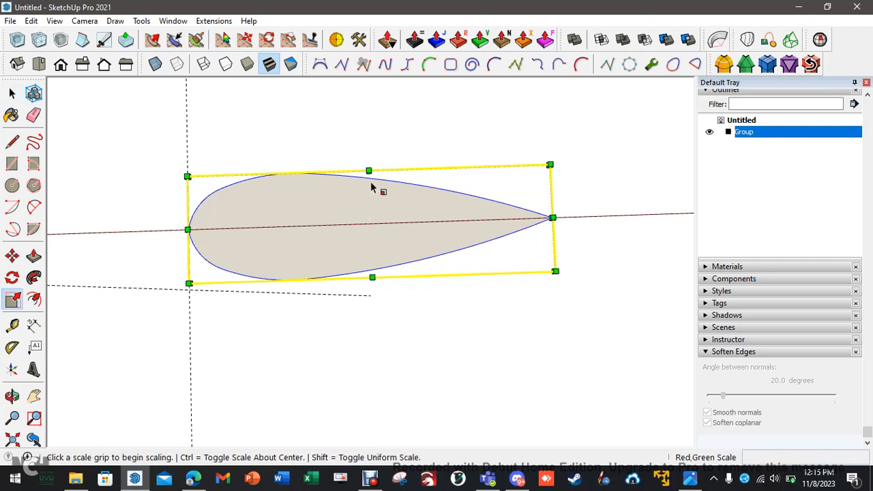
key("ctrl")
left_click(369, 170)
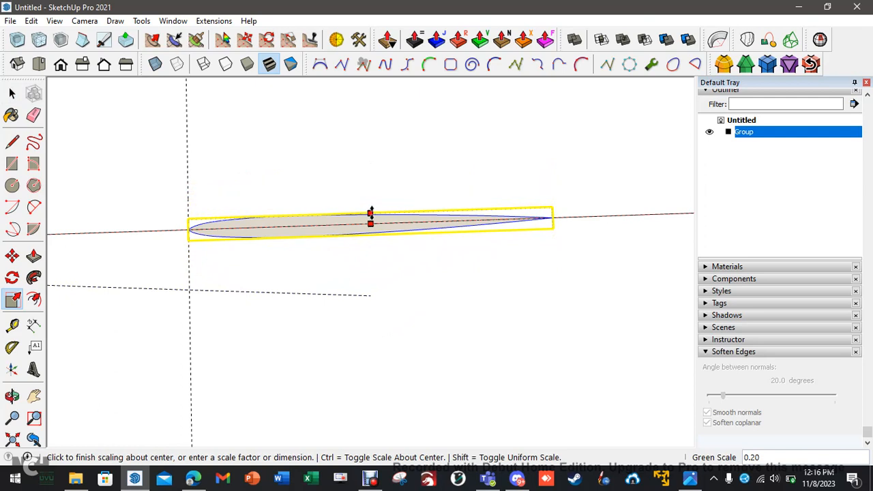
left_click(371, 214)
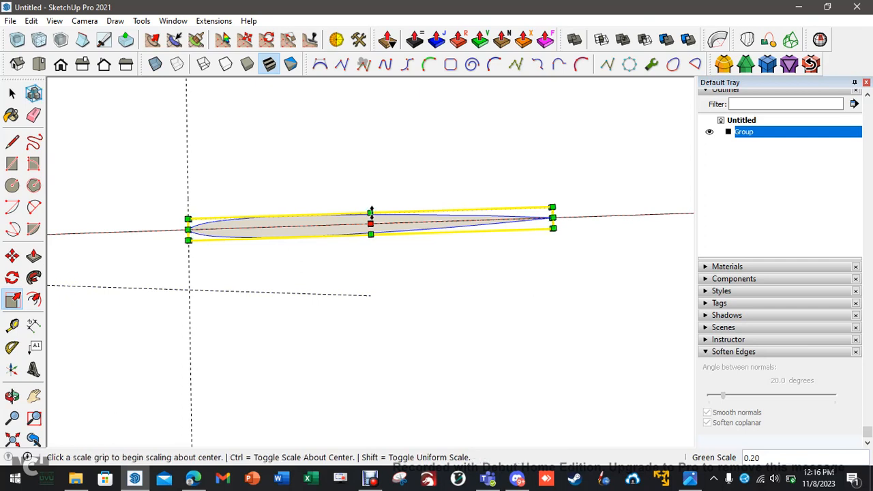
Open the airfoil group for editing and extrude its face by 4.3 m with Push/Pull
key("space")
left_click(392, 266)
scroll(333, 236, "up", 4)
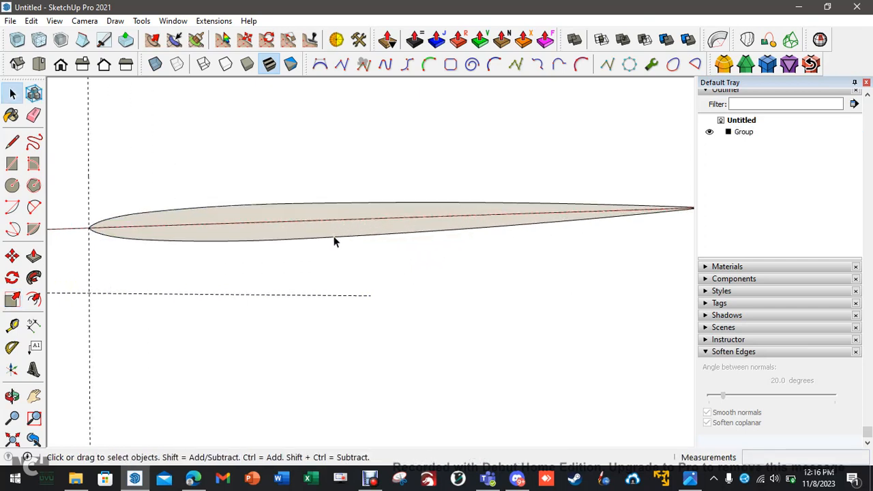
middle_click_drag(334, 242, 275, 262)
left_click(292, 221)
scroll(290, 223, "up", 2)
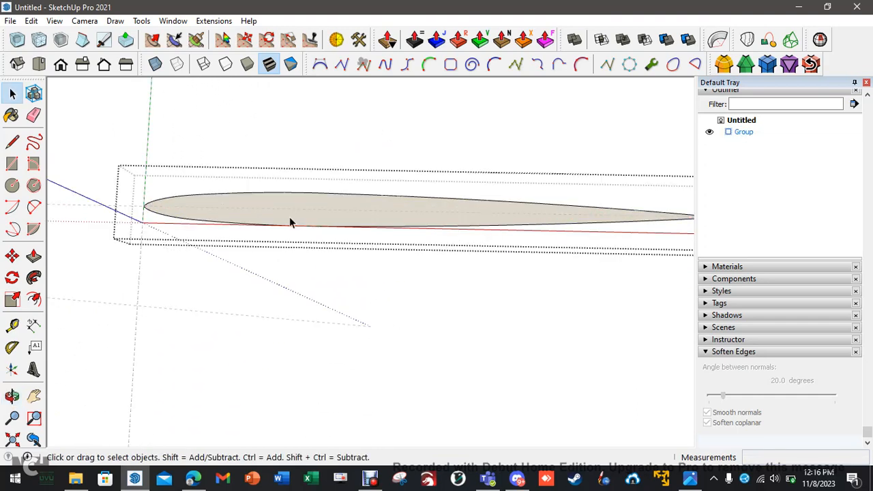
key("p")
left_click(288, 225)
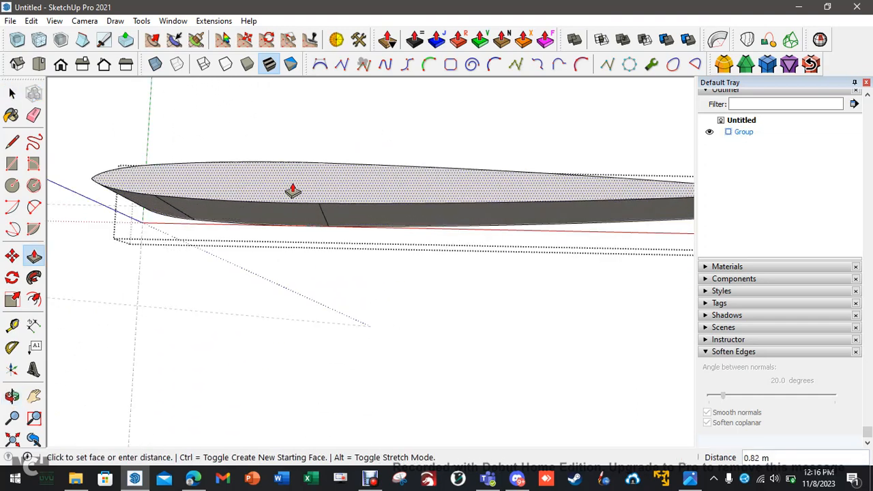
left_click(292, 184)
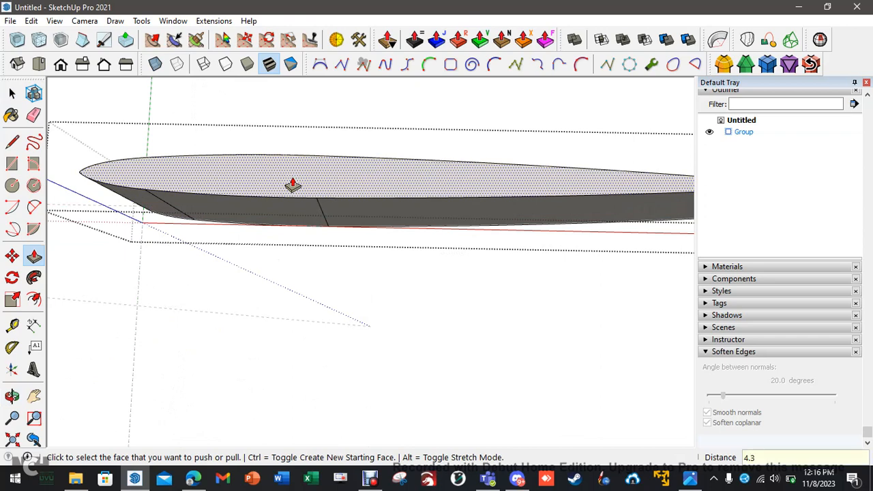
key("Return")
key("space")
scroll(346, 249, "down", 5)
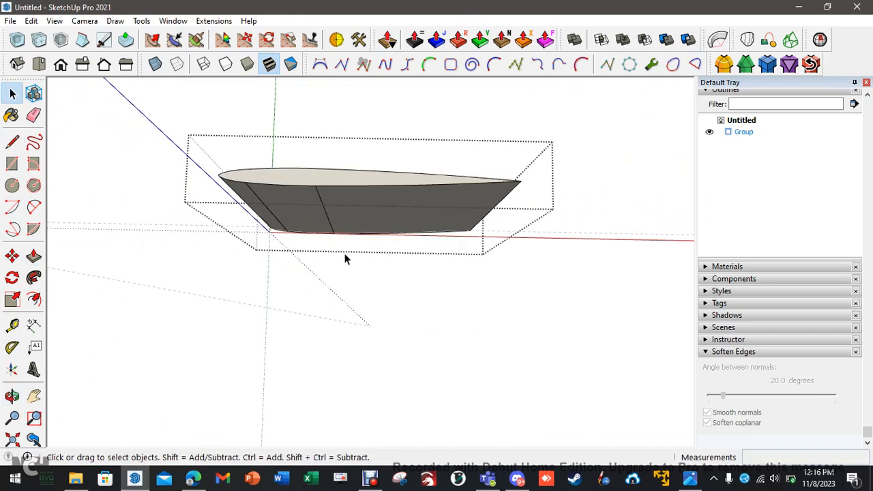
Taper the fin by uniformly scaling the extruded end face by 0.15 toward its trailing edge, and close the group
middle_click_drag(354, 292, 334, 273)
left_click(310, 221)
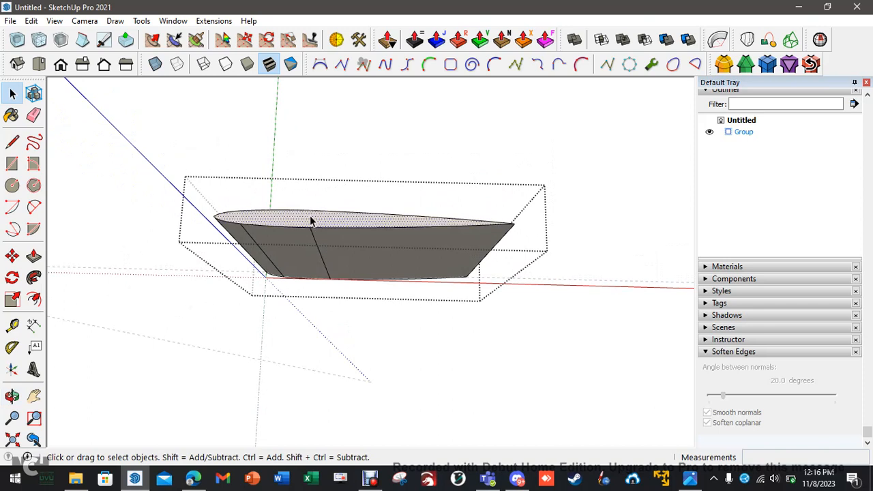
key("s")
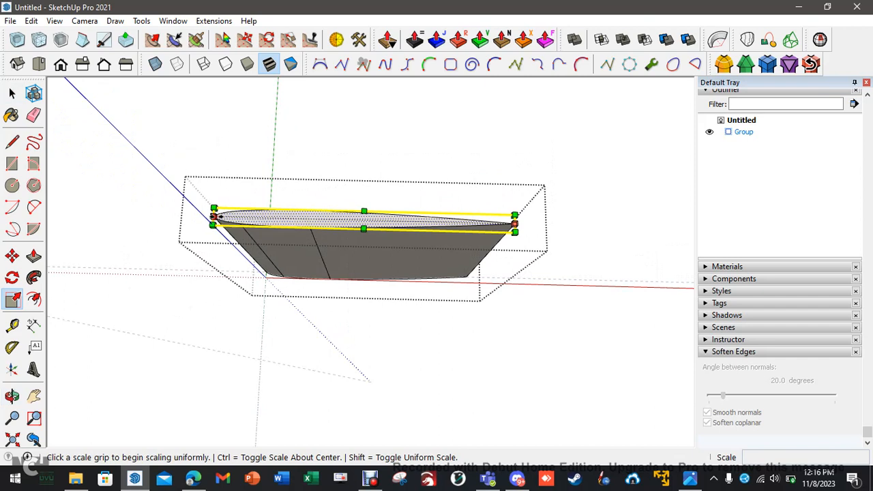
left_click(213, 216)
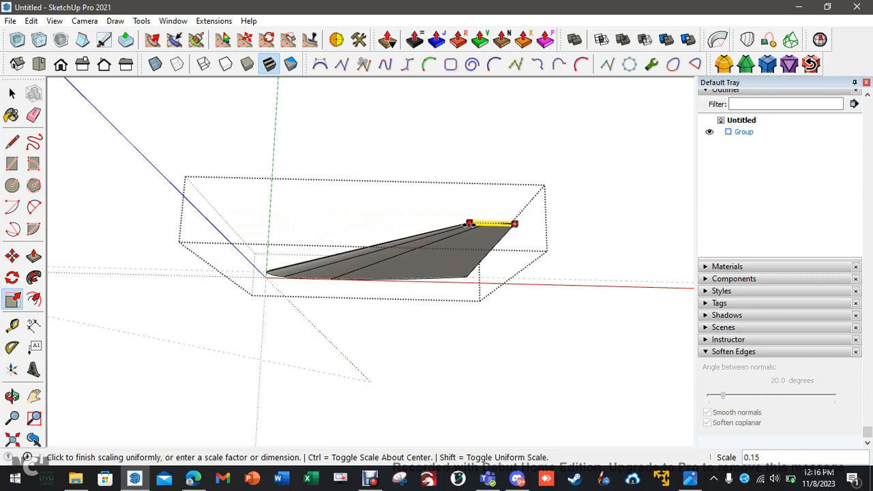
left_click(469, 223)
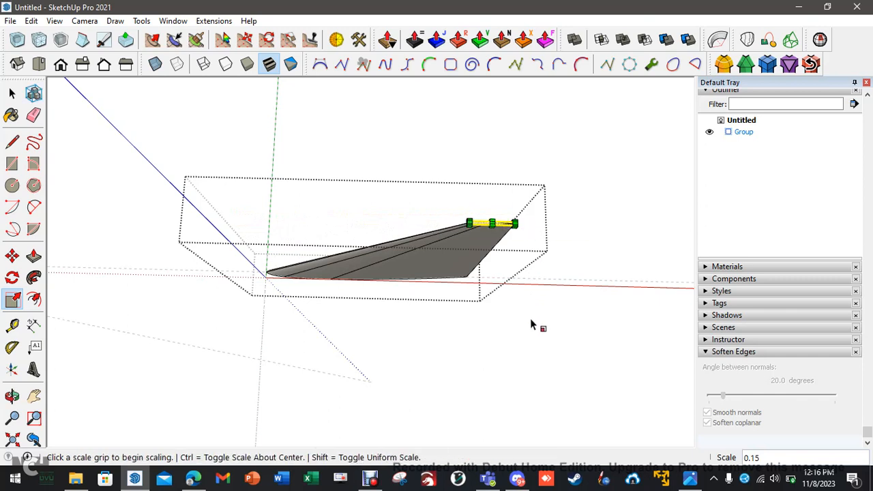
key("space")
left_click(529, 339)
Soften the fin group's edges with smooth normals and soften coplanar enabled at 20 degrees, and deselect it
middle_click_drag(330, 335, 454, 244)
left_click(455, 243)
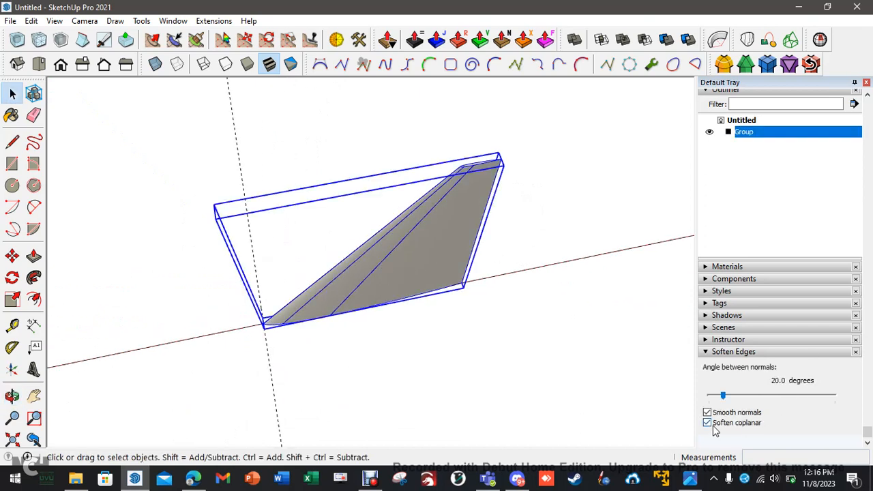
left_click(712, 424)
left_click(708, 424)
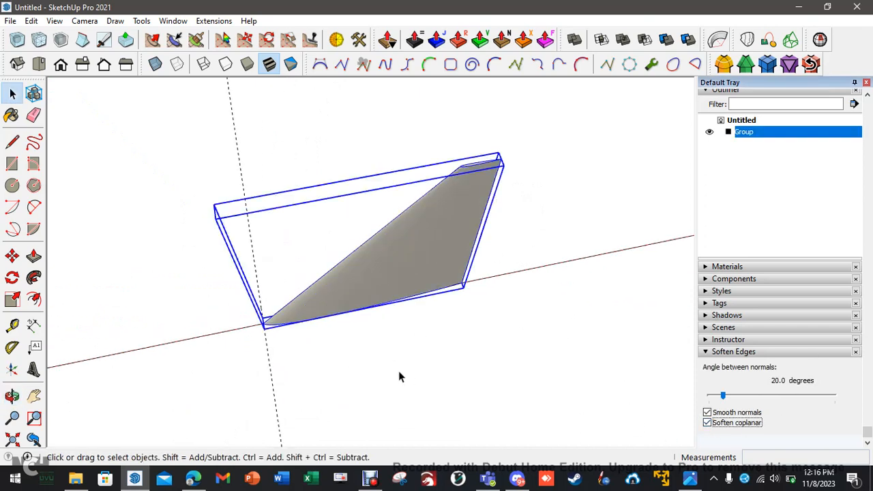
scroll(399, 373, "down", 2)
middle_click_drag(412, 384, 467, 275)
left_click(487, 255)
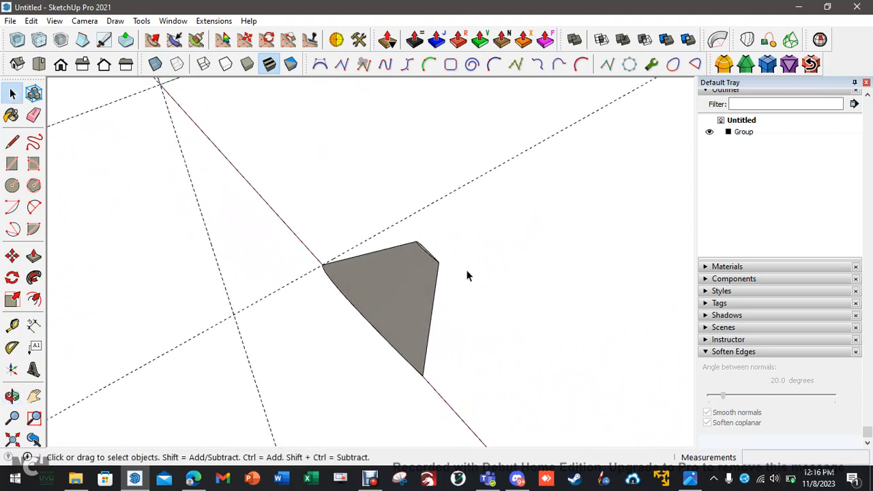
scroll(467, 275, "up", 2)
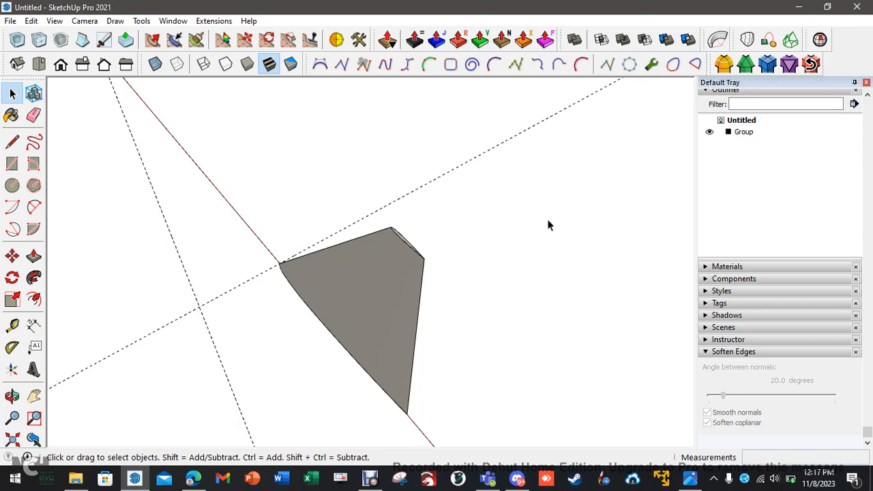
mouse_move(374, 483)
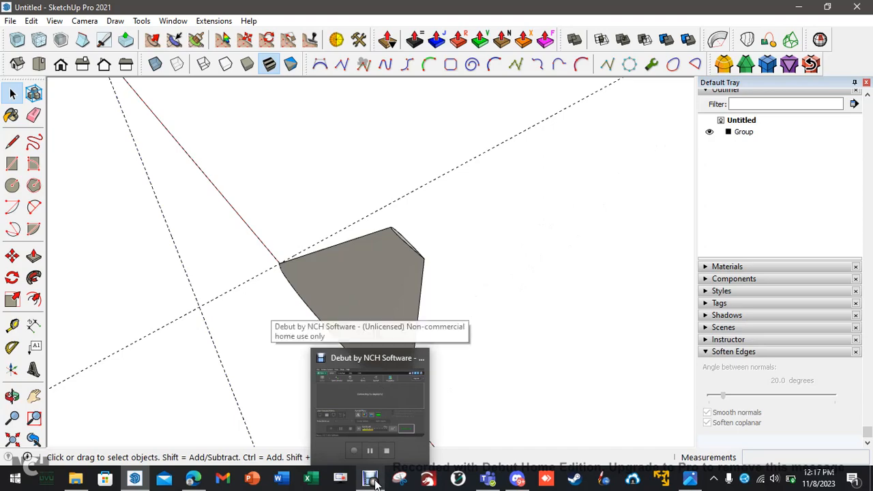